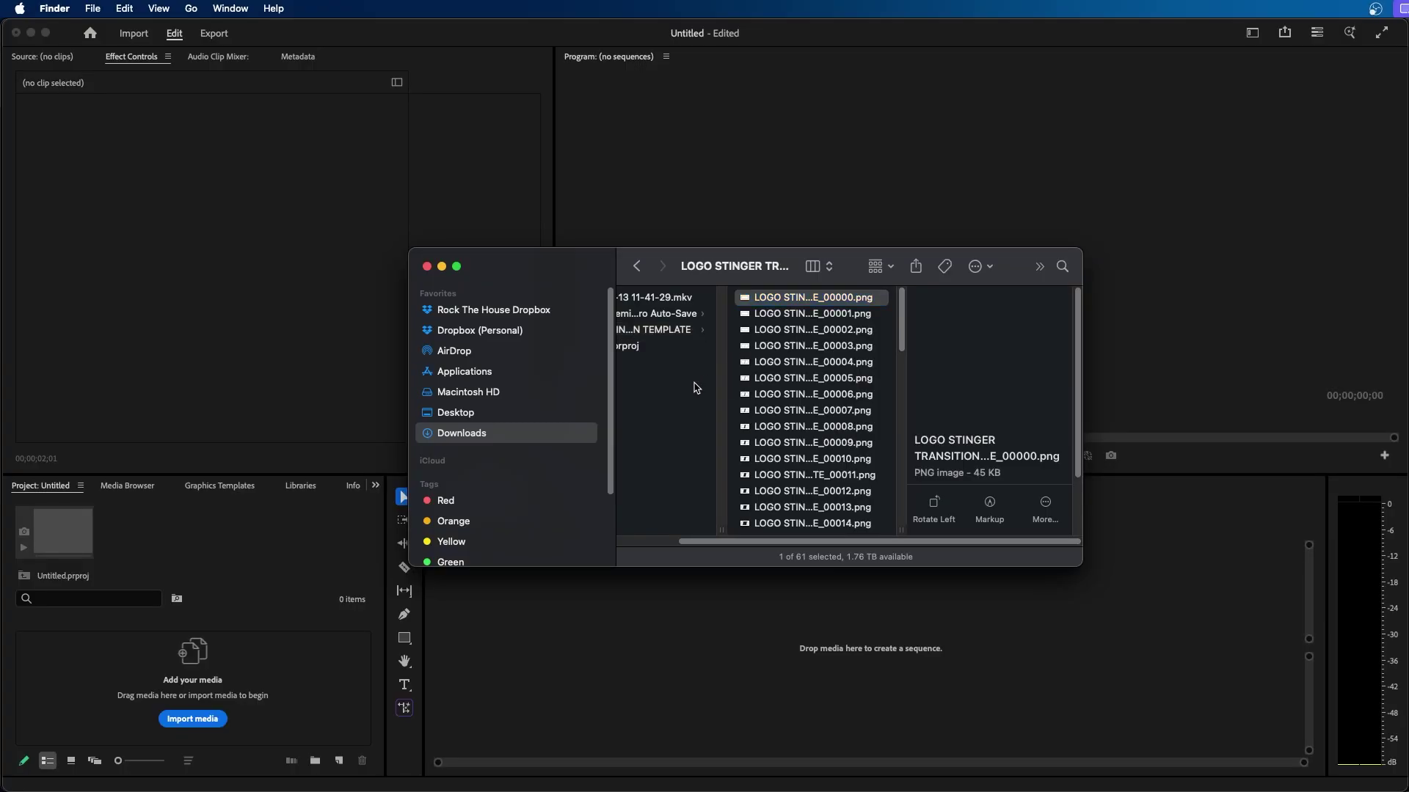
- Open the LOGO STINGER TRANSITION TEMPLATE folder and preview PNG frames 00000 through 00060
click(681, 332)
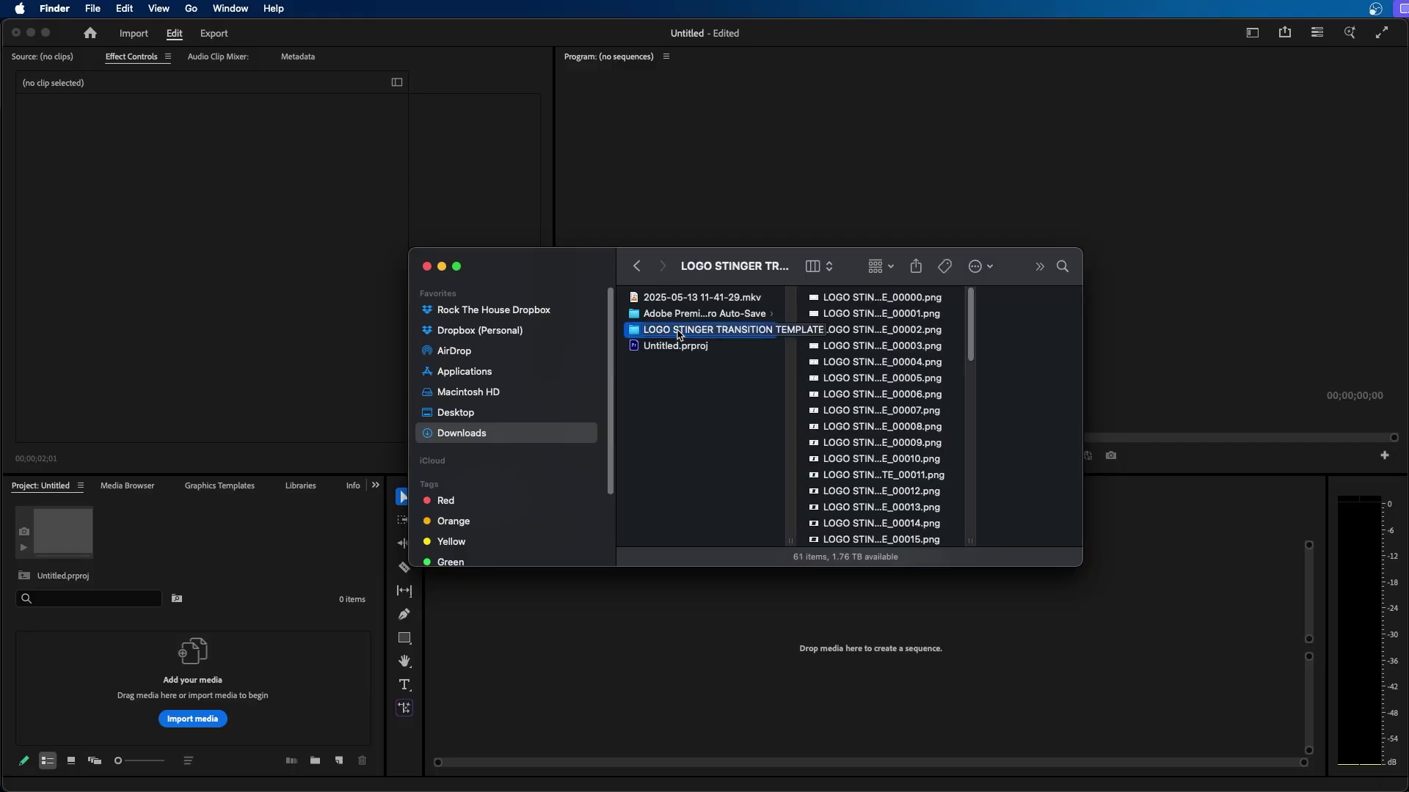
click(808, 302)
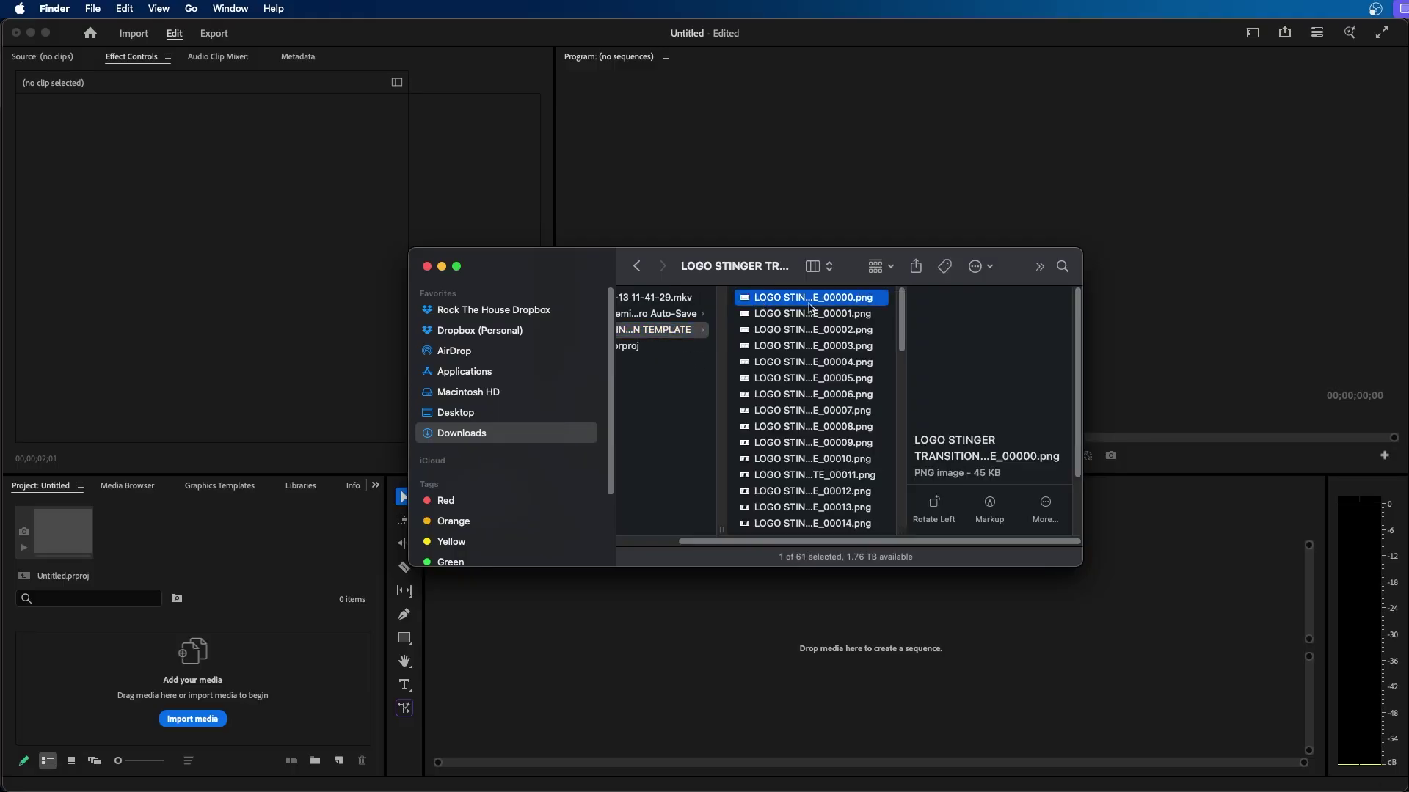
scroll(802, 339, down, 10)
click(804, 345)
click(797, 311)
scroll(803, 337, up, 5)
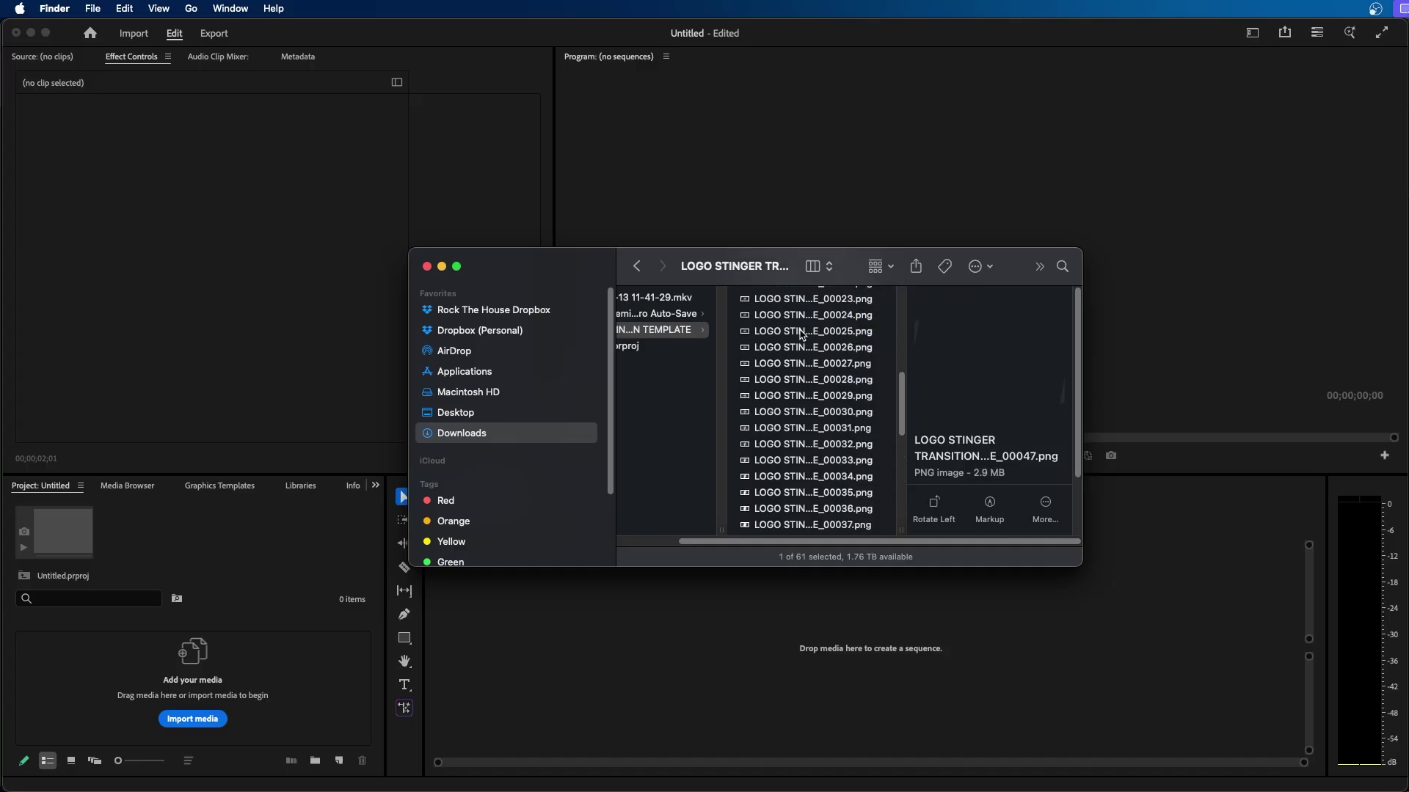
click(802, 334)
scroll(827, 395, down, 5)
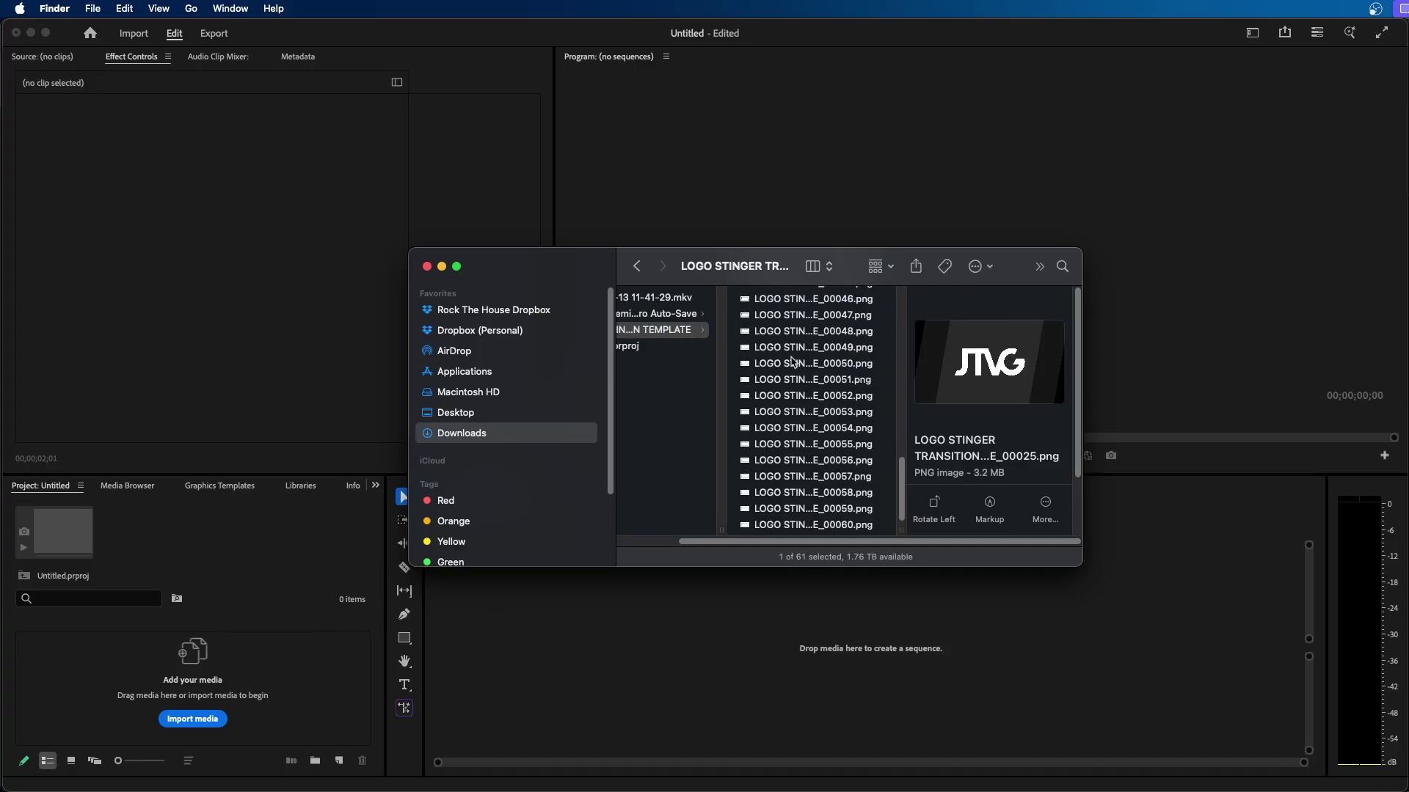
scroll(800, 360, down, 2)
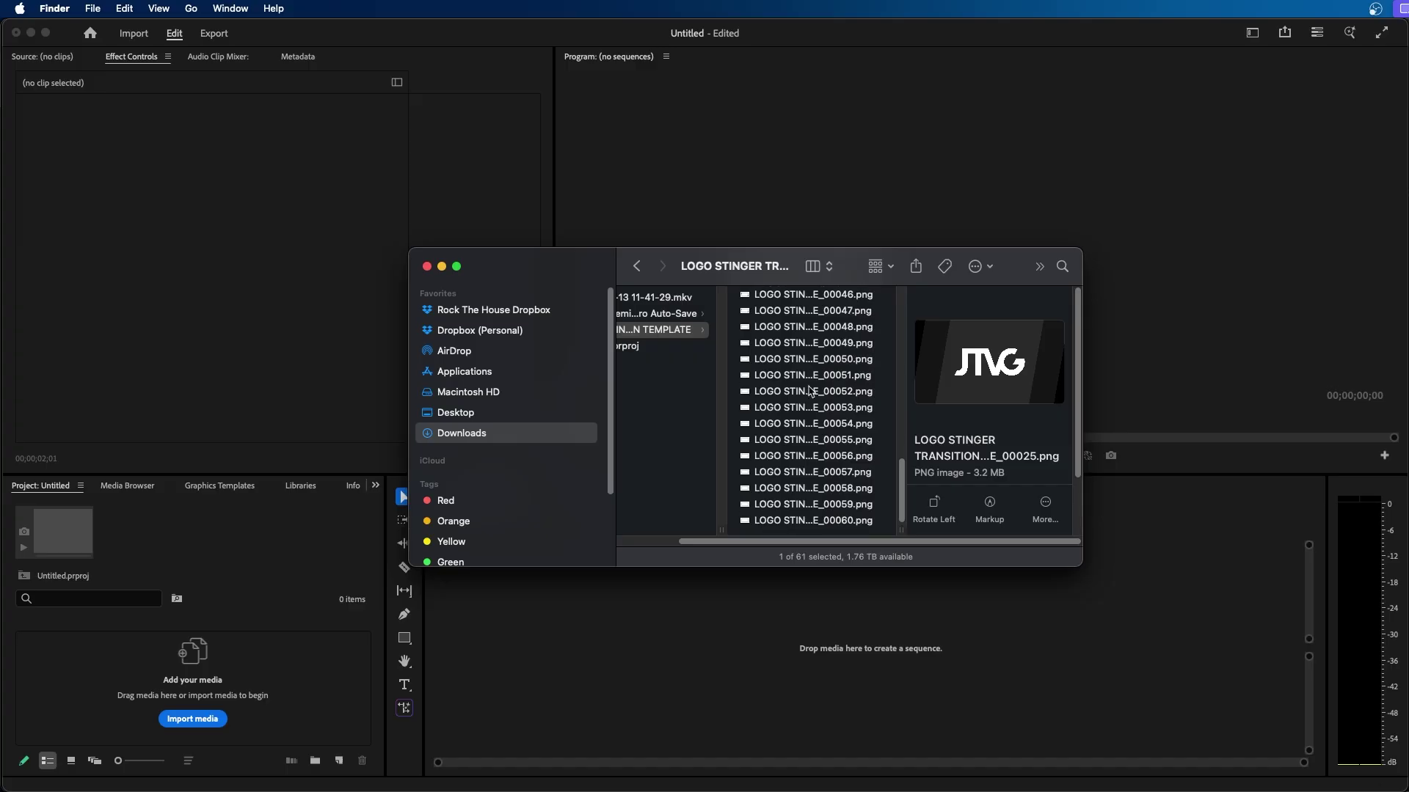
click(815, 518)
scroll(814, 465, up, 15)
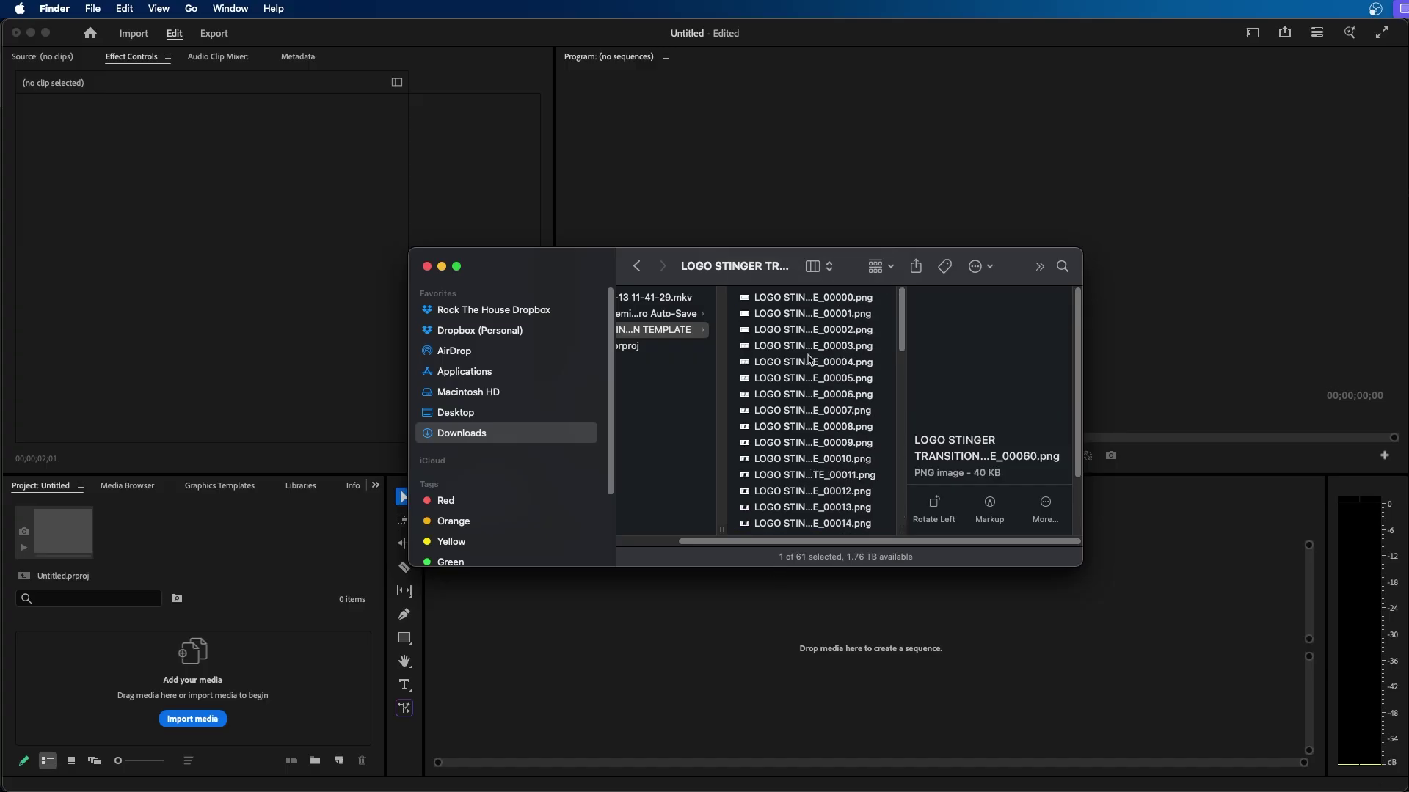
click(807, 299)
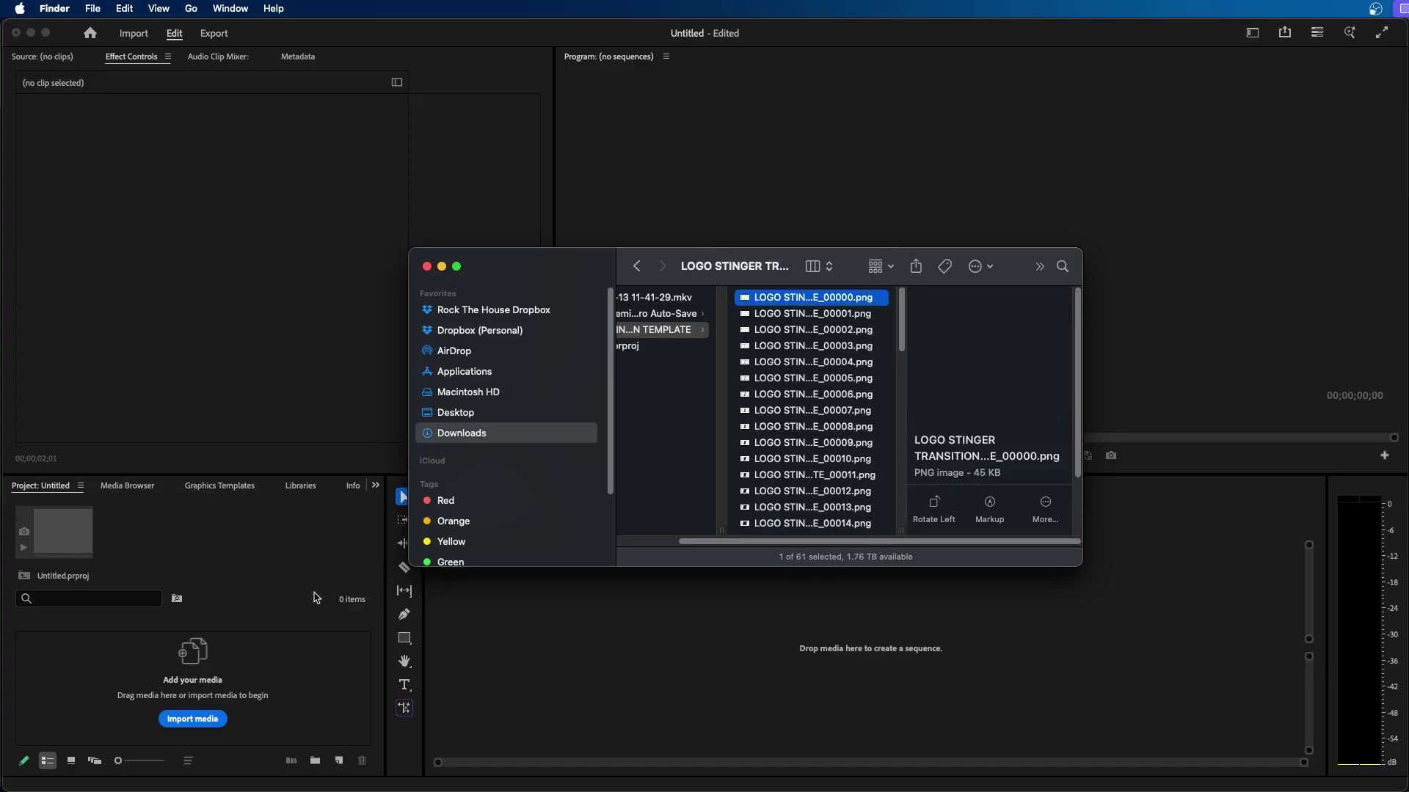
- Import the PNG frames, starting from frame 00000, as one Image Sequence clip
click(276, 642)
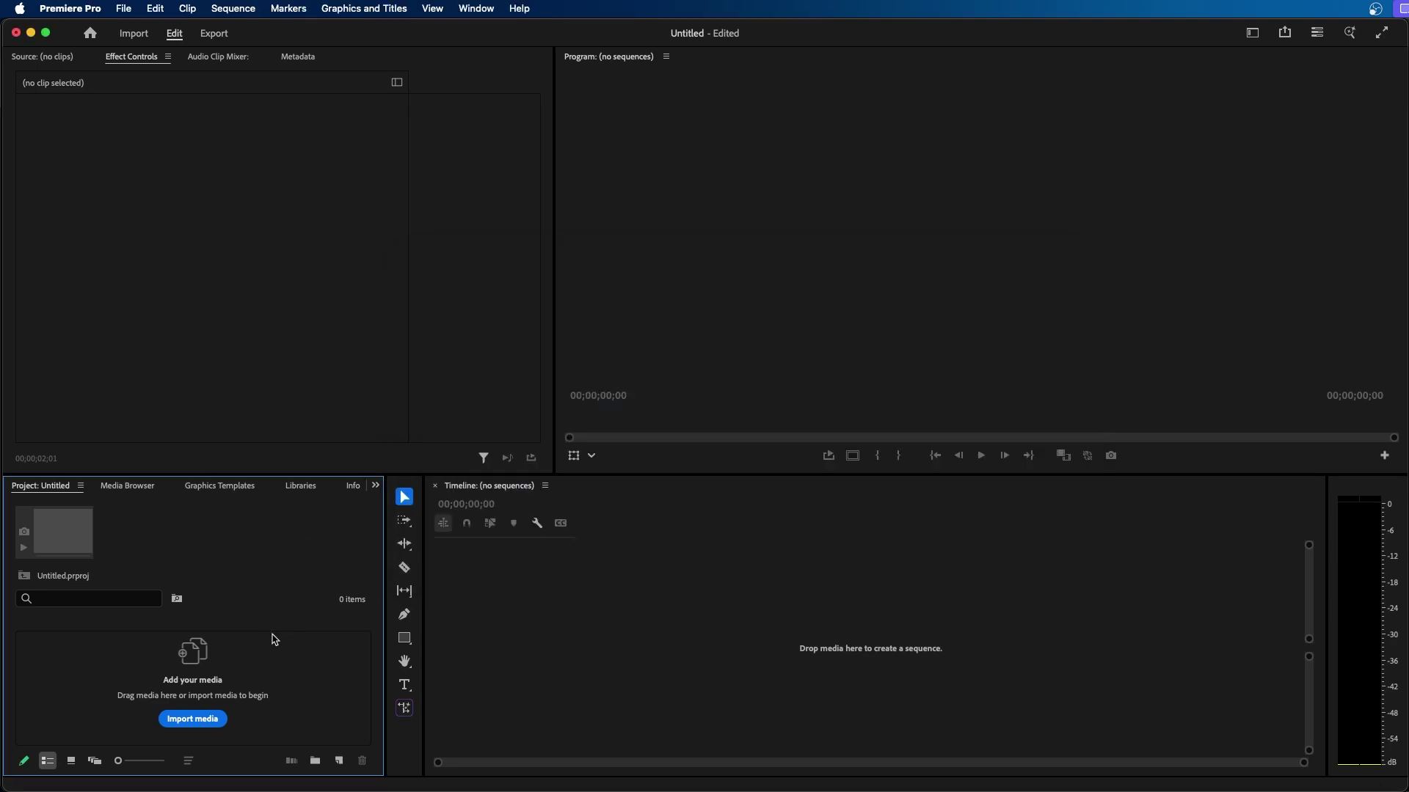
click(192, 719)
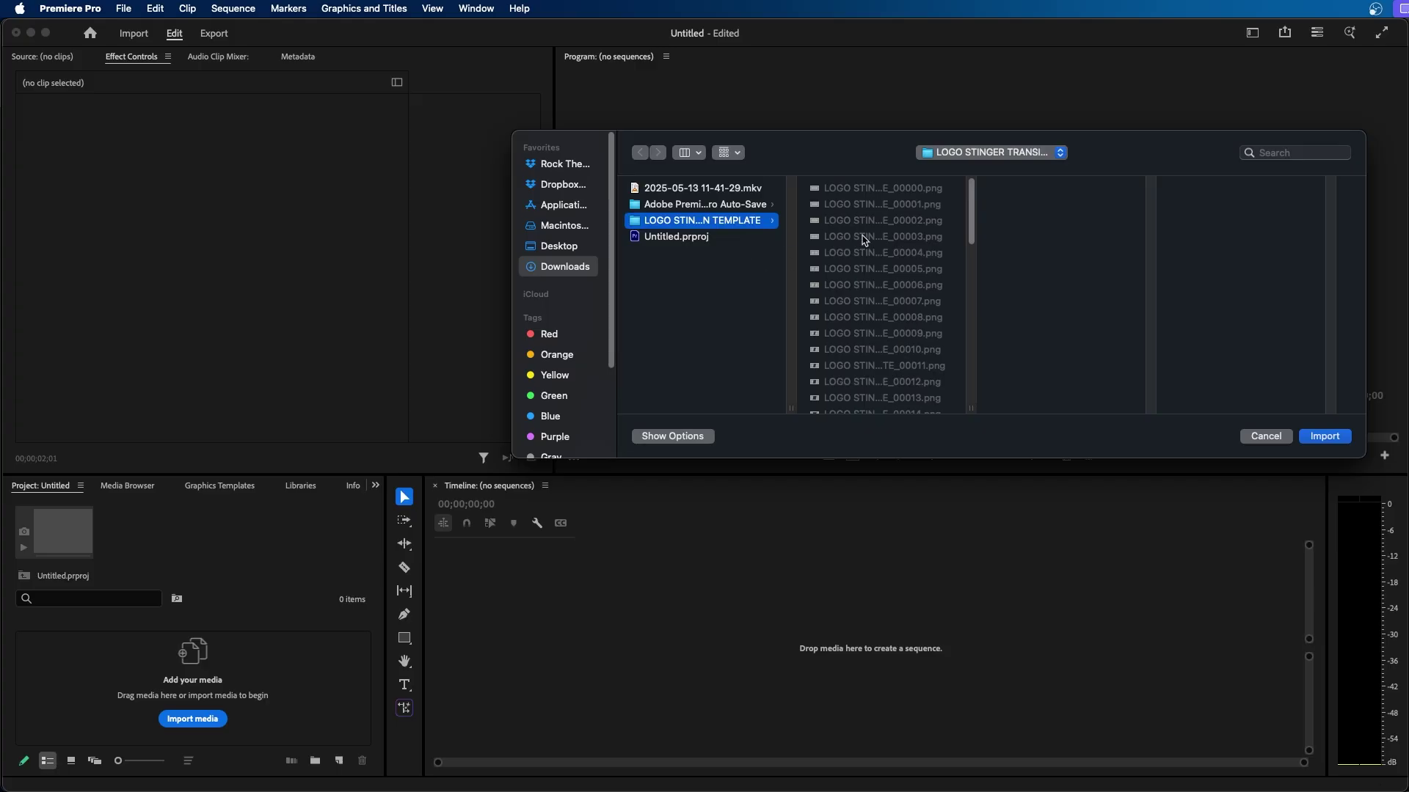
click(692, 437)
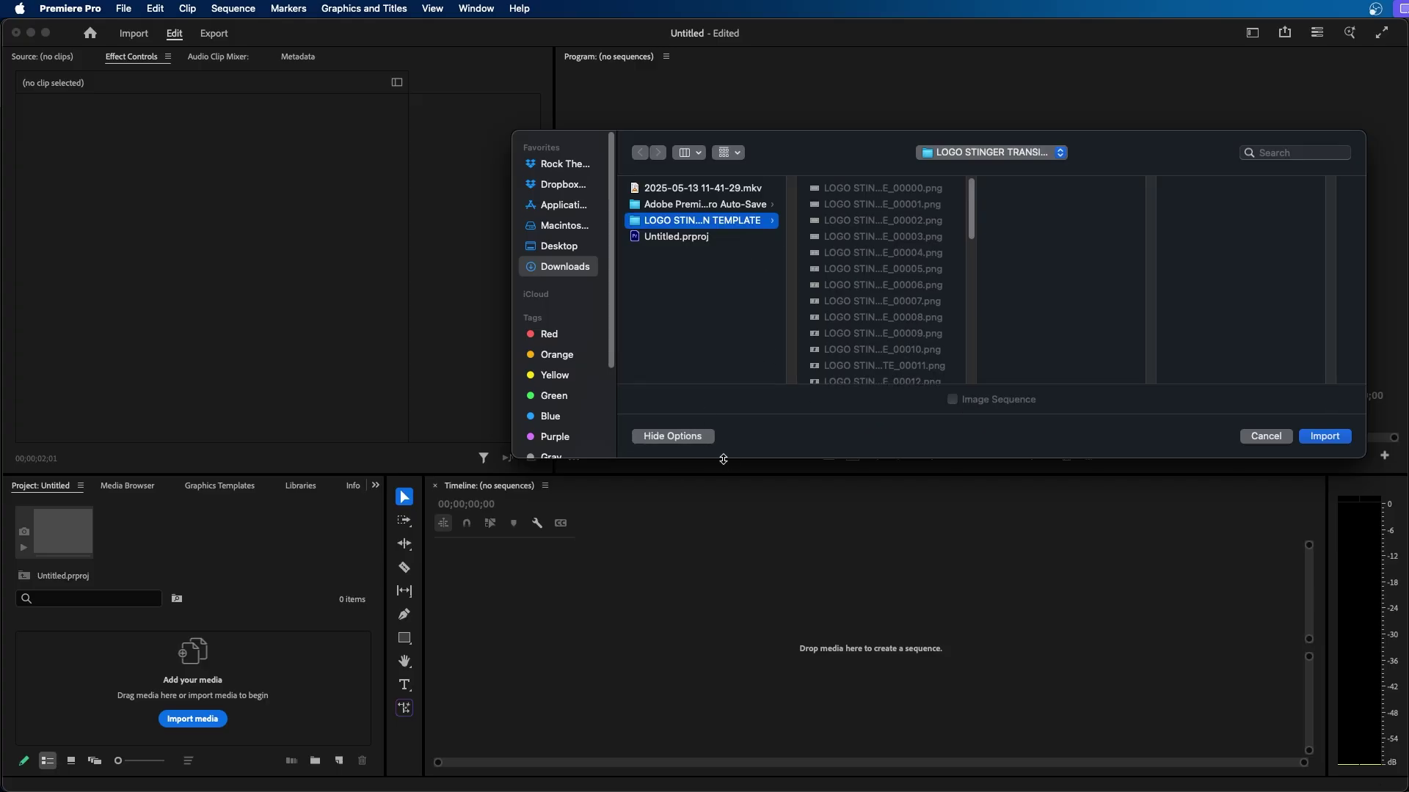
click(903, 188)
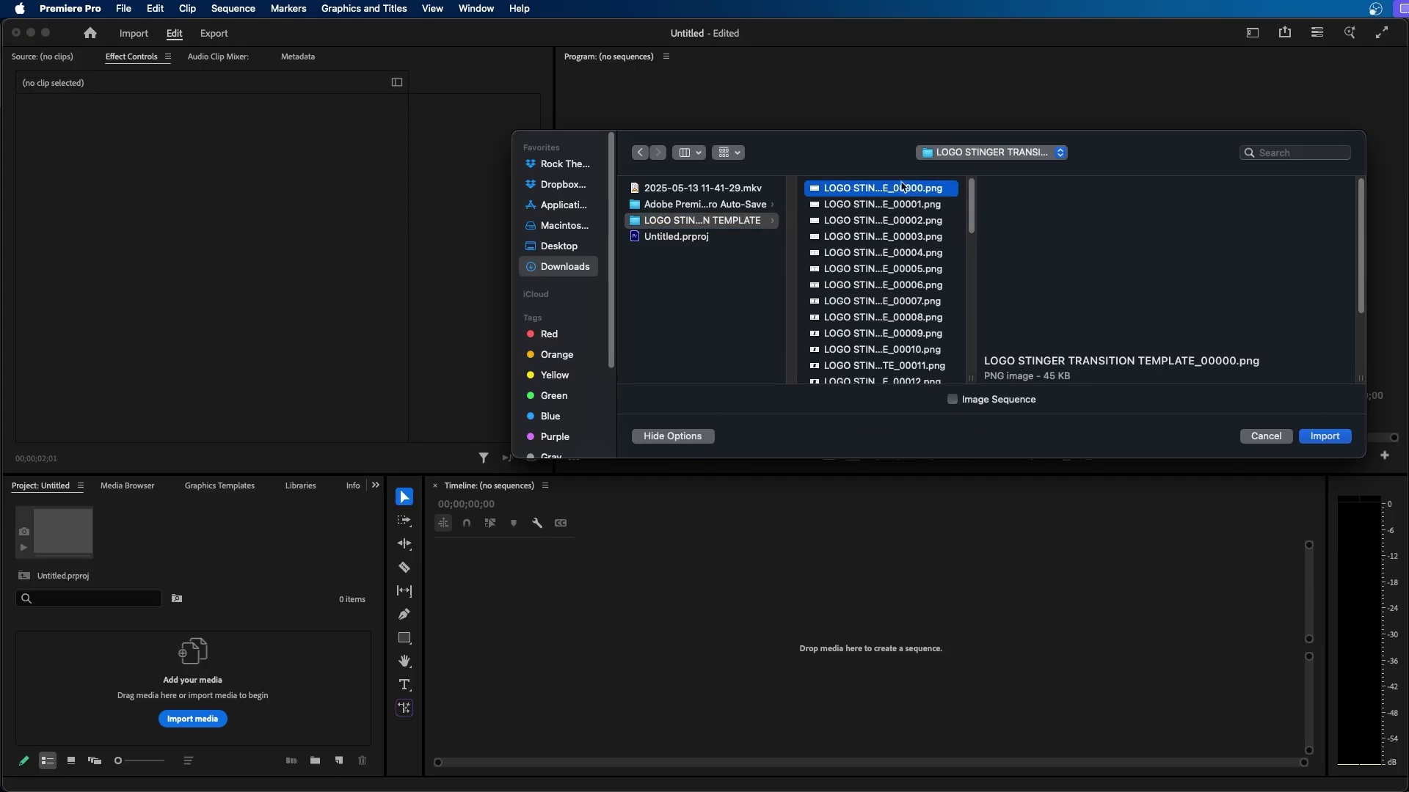
click(954, 402)
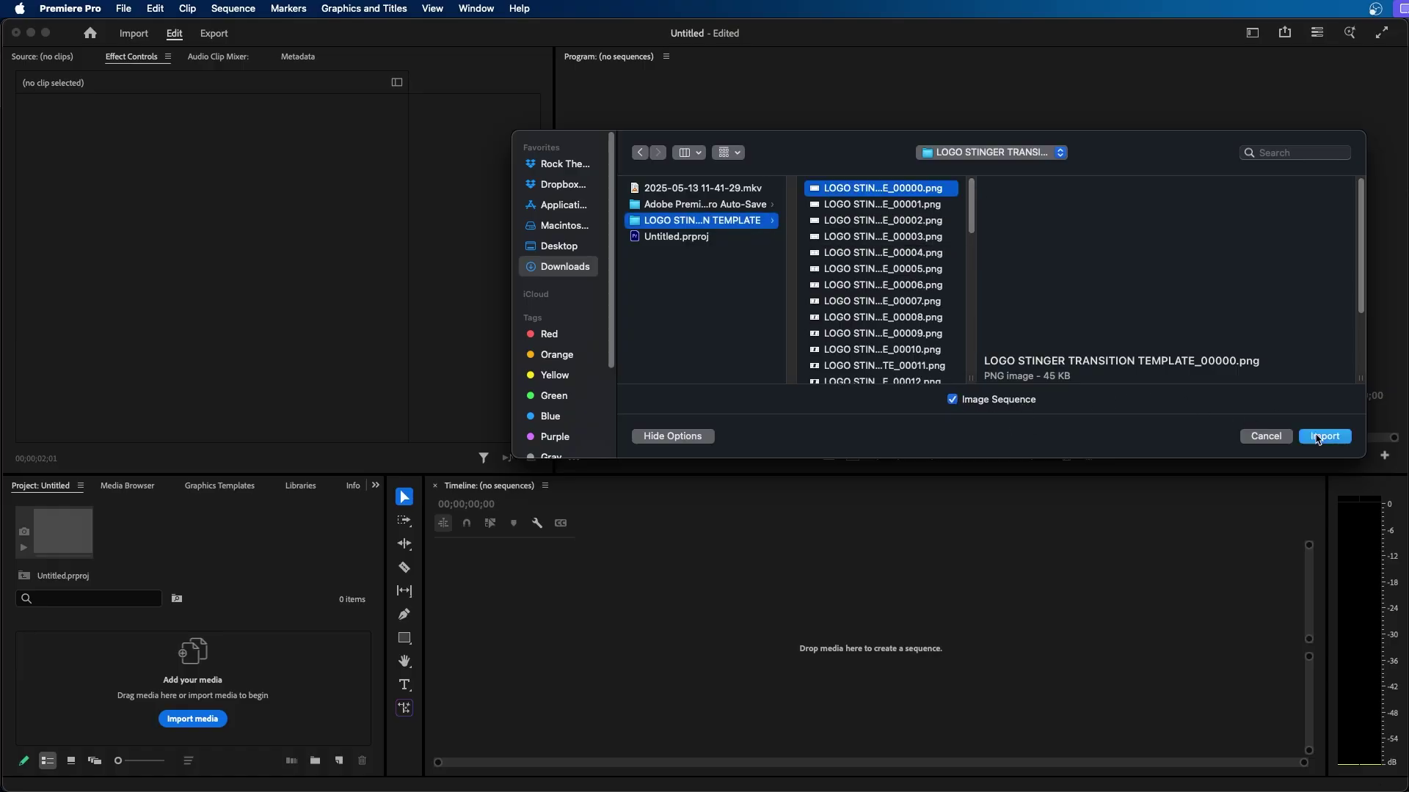
click(1325, 436)
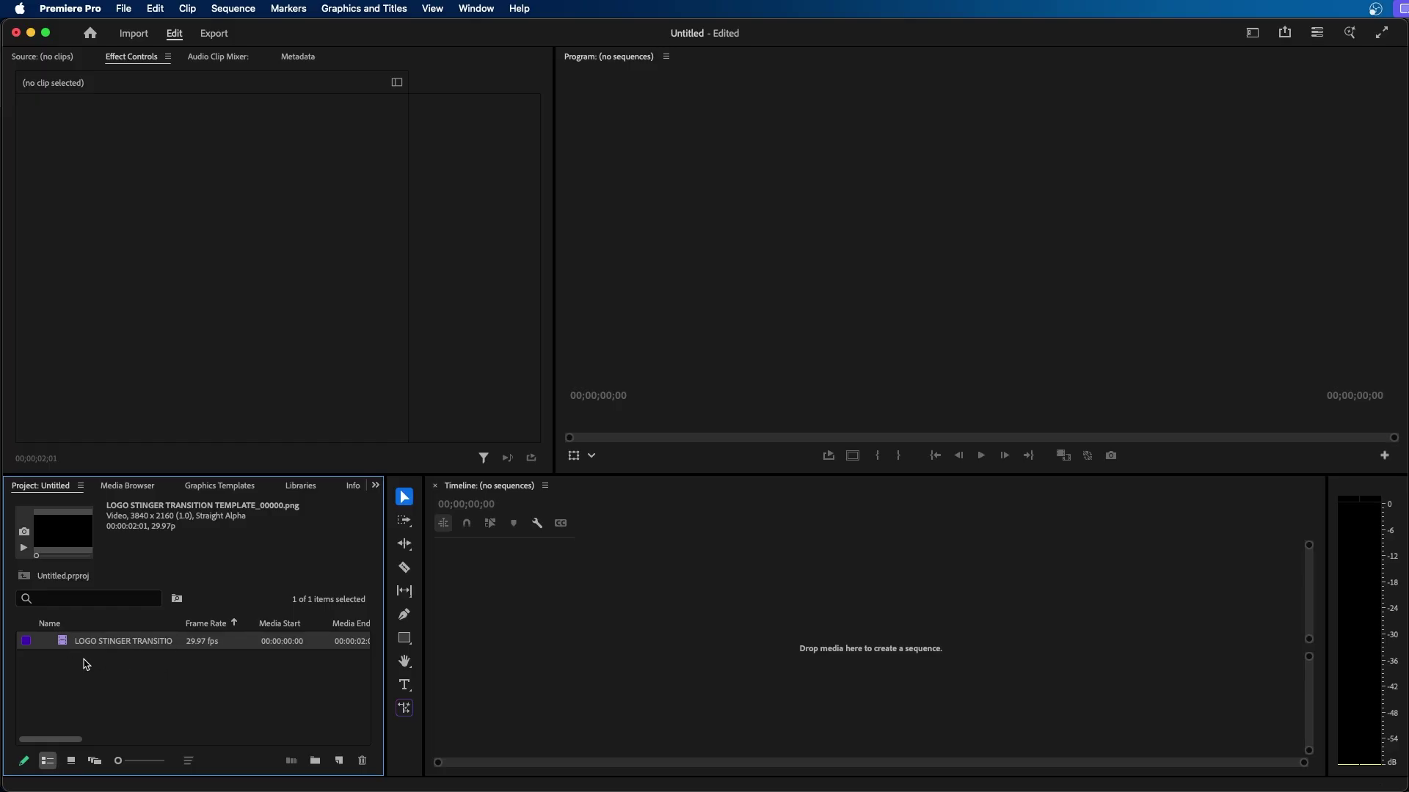
- Preview the stinger clip in the Source monitor, then drop it into a new sequence and play it
double_click(65, 644)
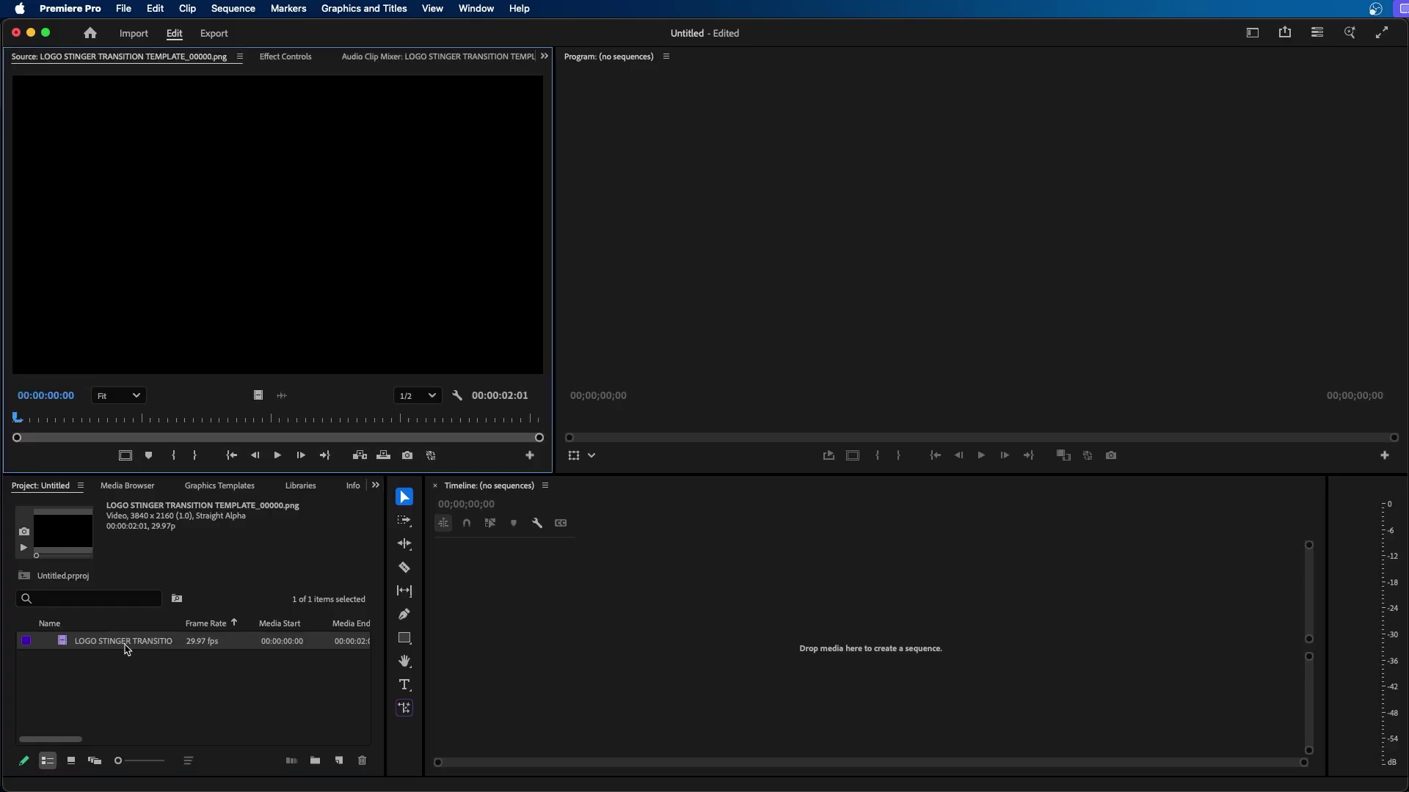
click(279, 456)
drag(283, 420, 3, 443)
drag(656, 609, 685, 653)
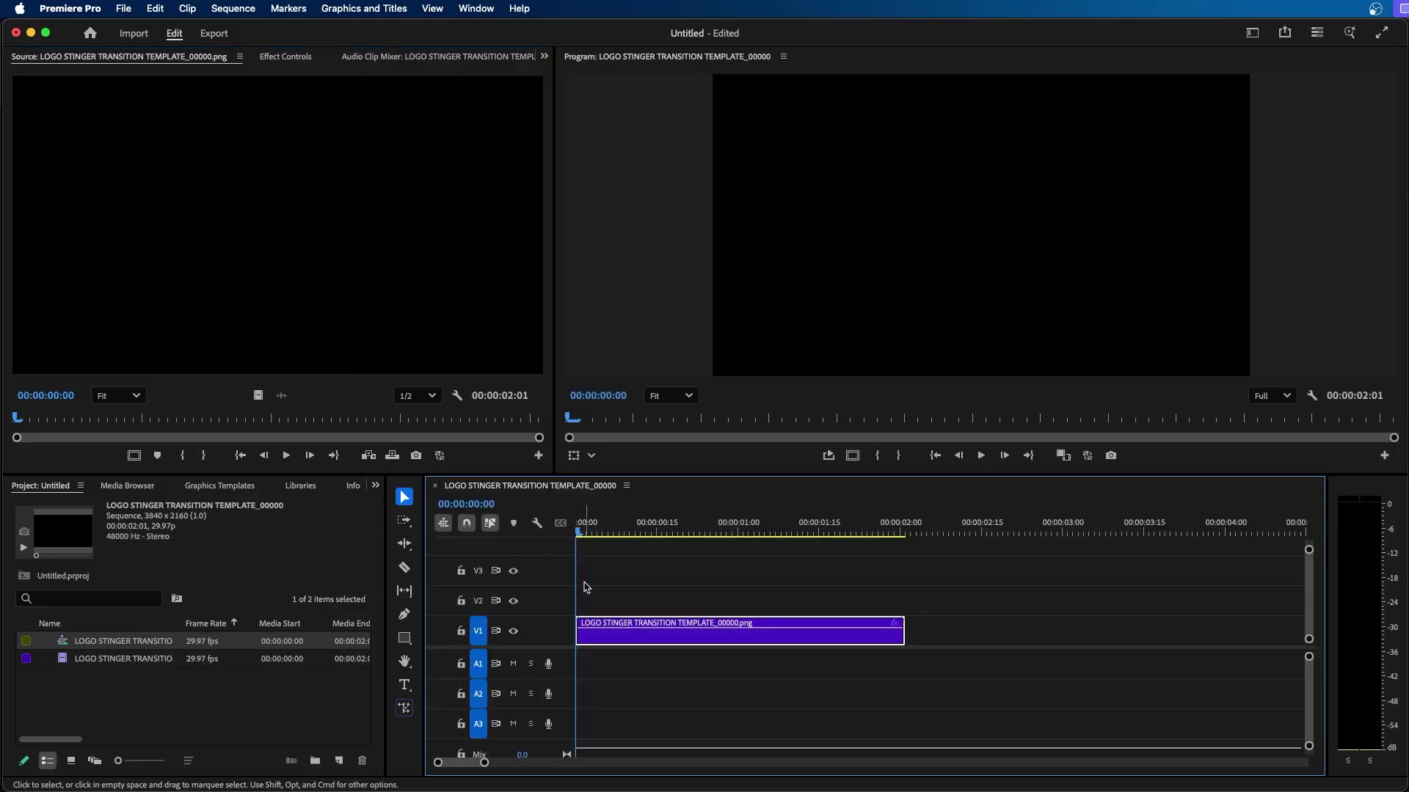
key(space)
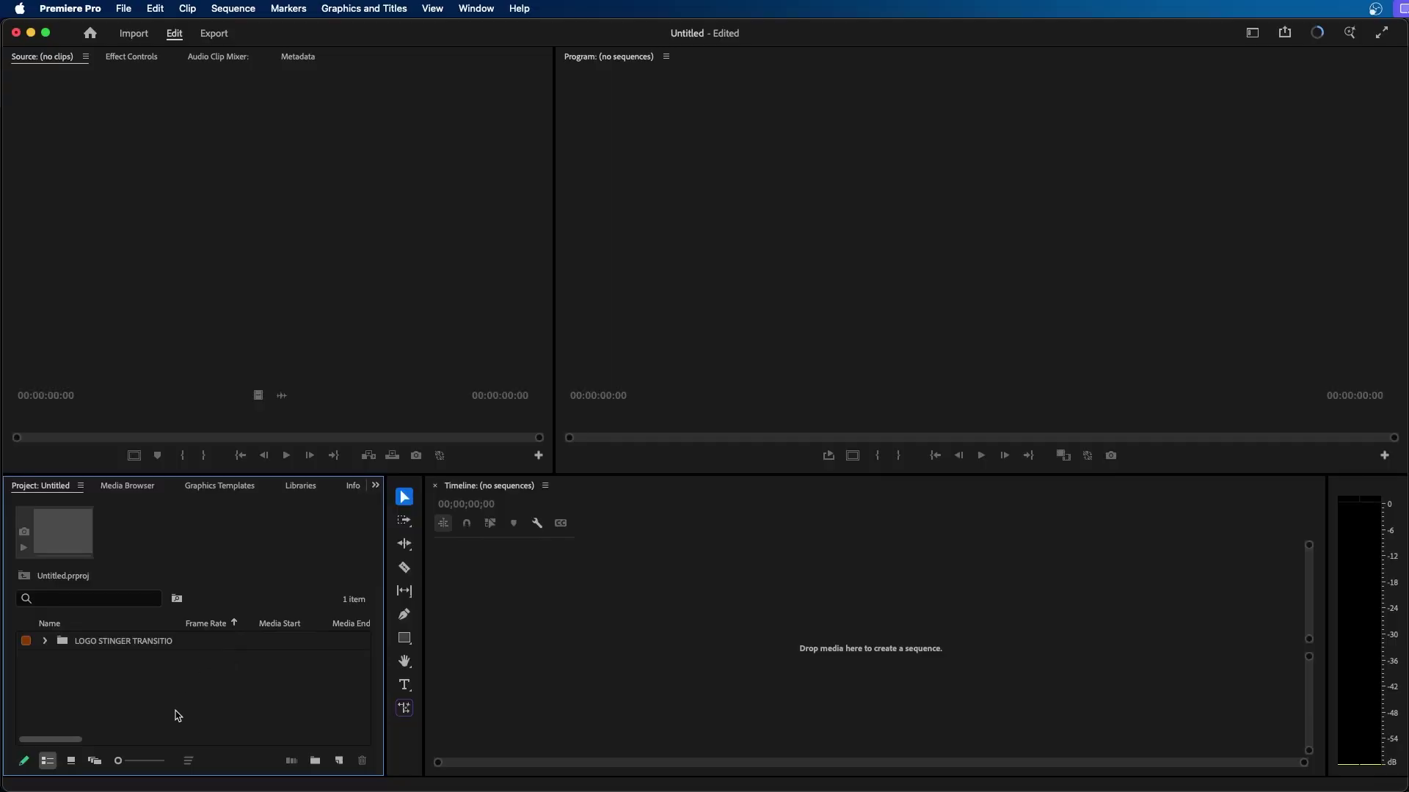
- Expand the bin and select all 61 PNG frames, 00000 through 00060
click(46, 641)
click(84, 659)
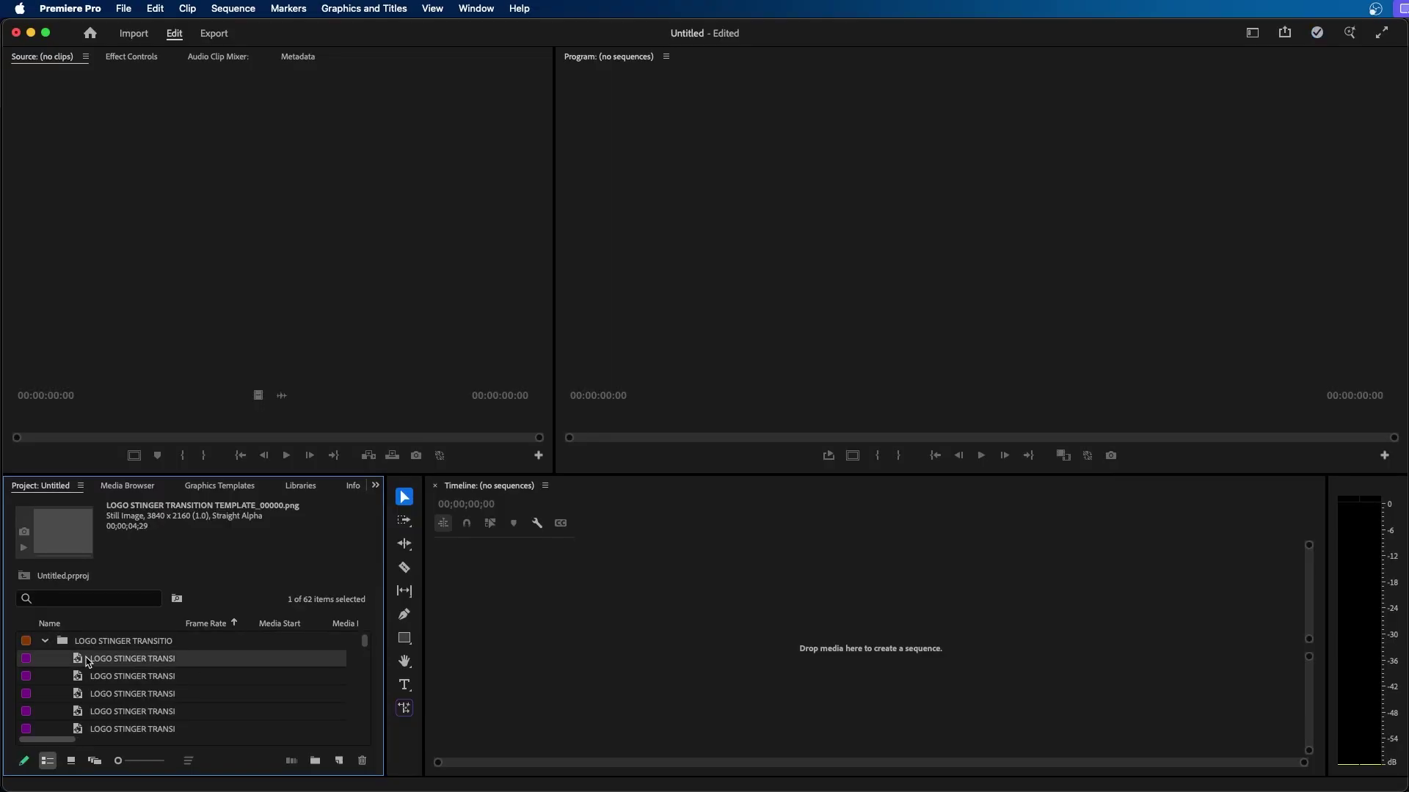
scroll(131, 687, down, 10)
scroll(132, 686, down, 2)
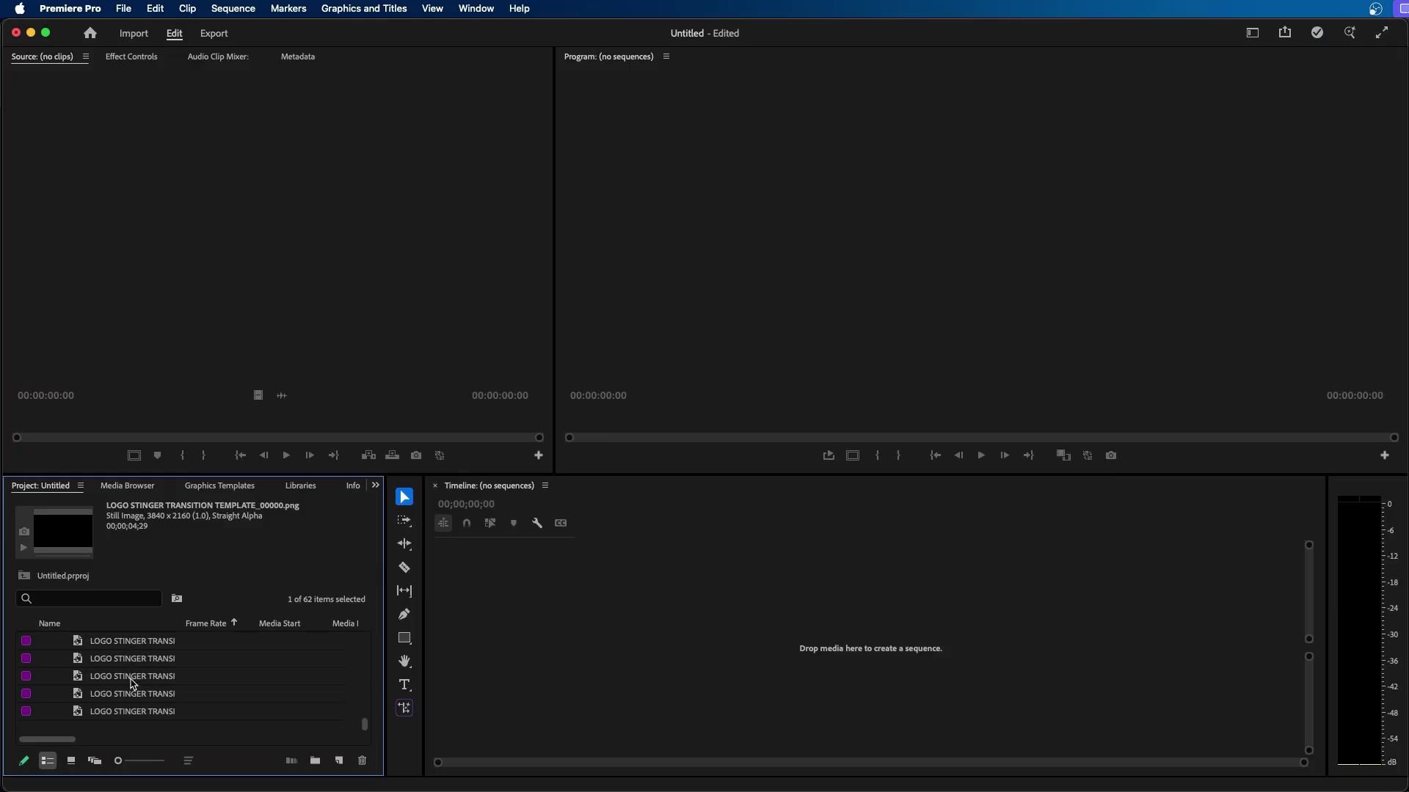
click(112, 712)
scroll(125, 697, up, 12)
click(98, 661)
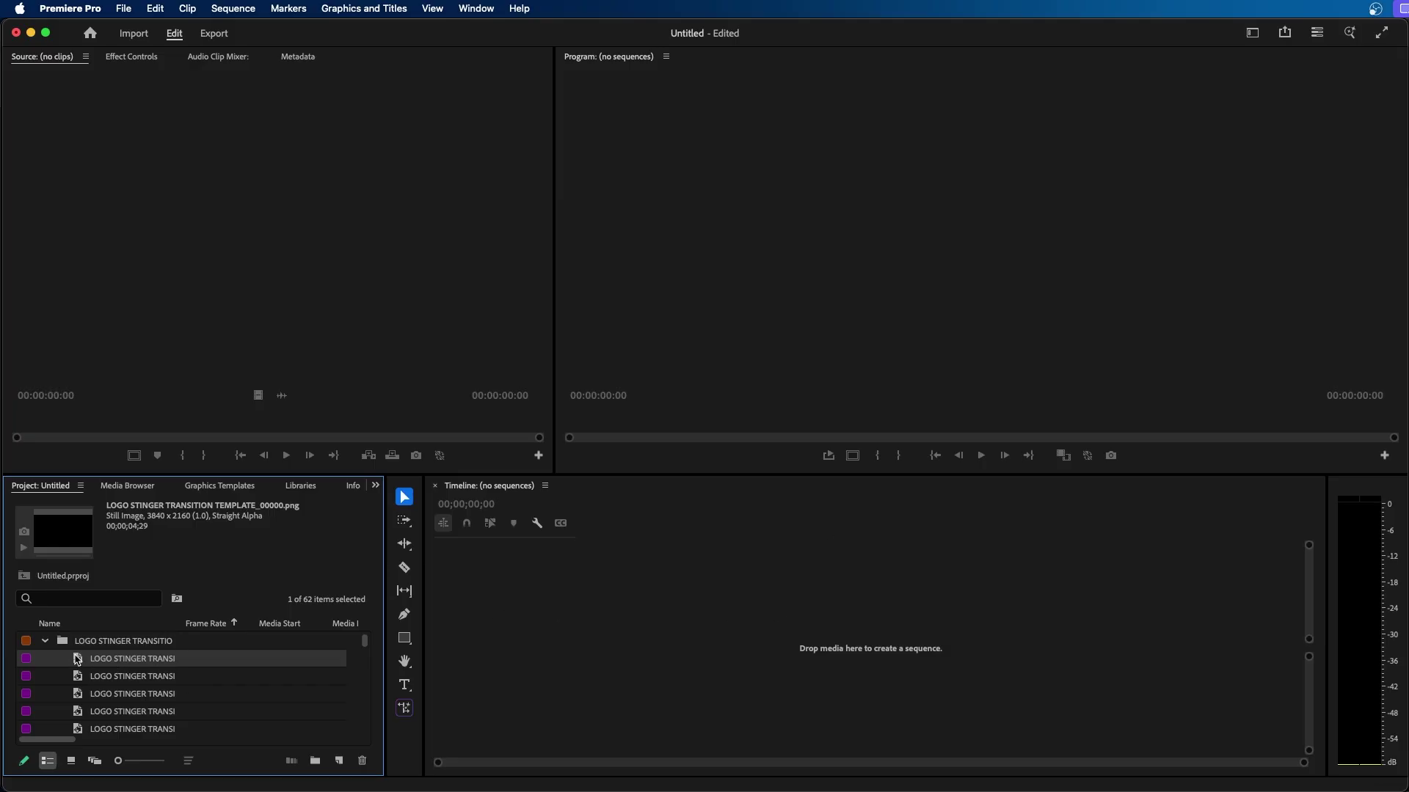
scroll(120, 680, down, 10)
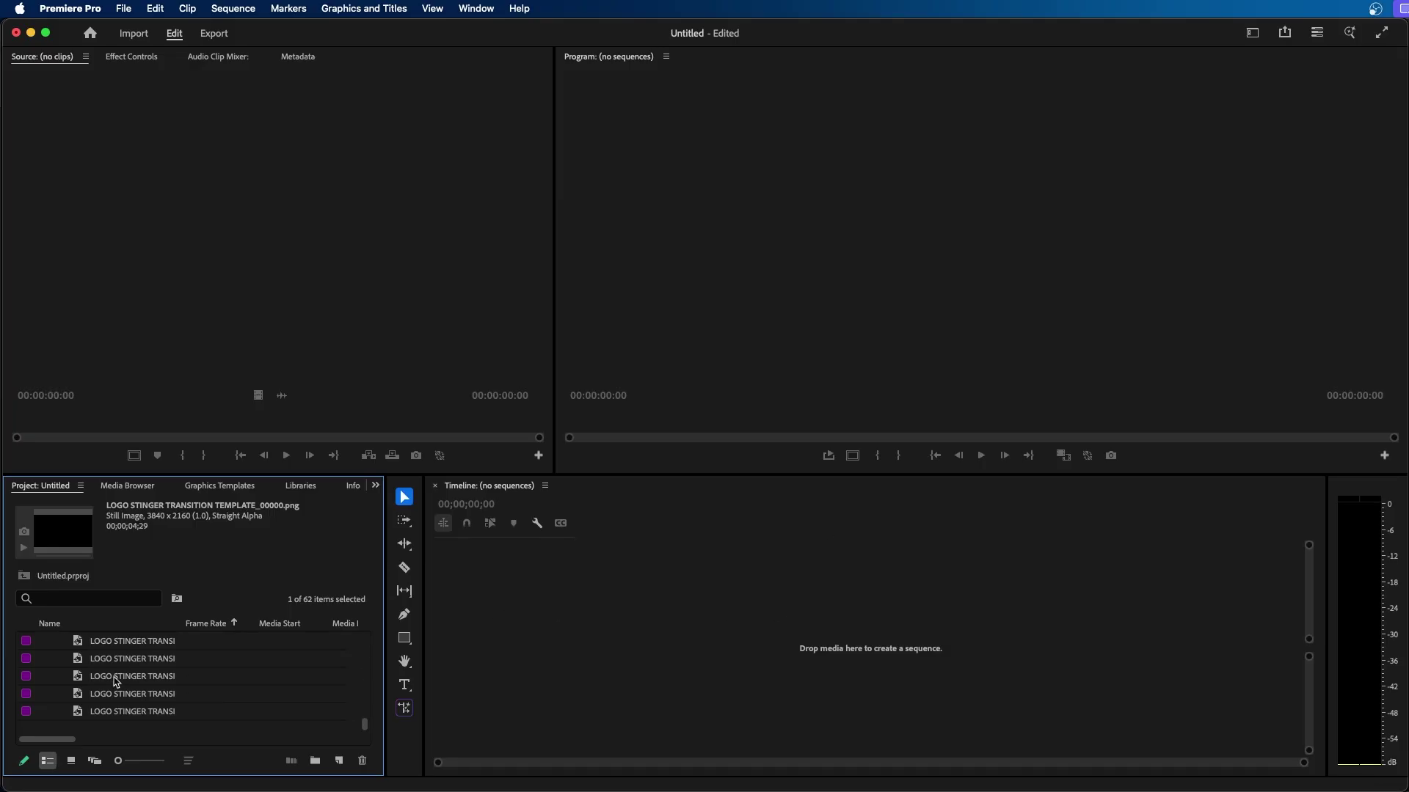
shift+click(112, 712)
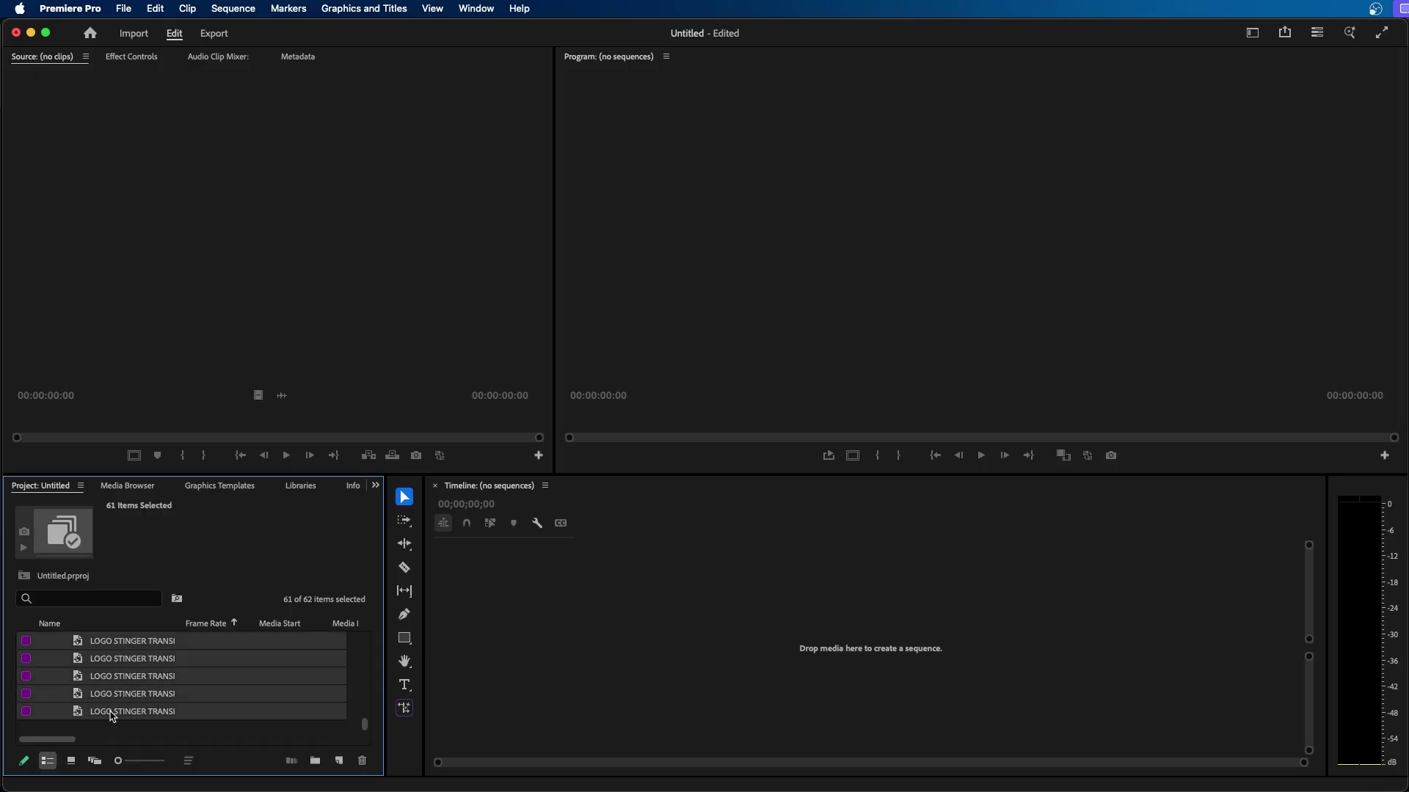
scroll(126, 701, up, 10)
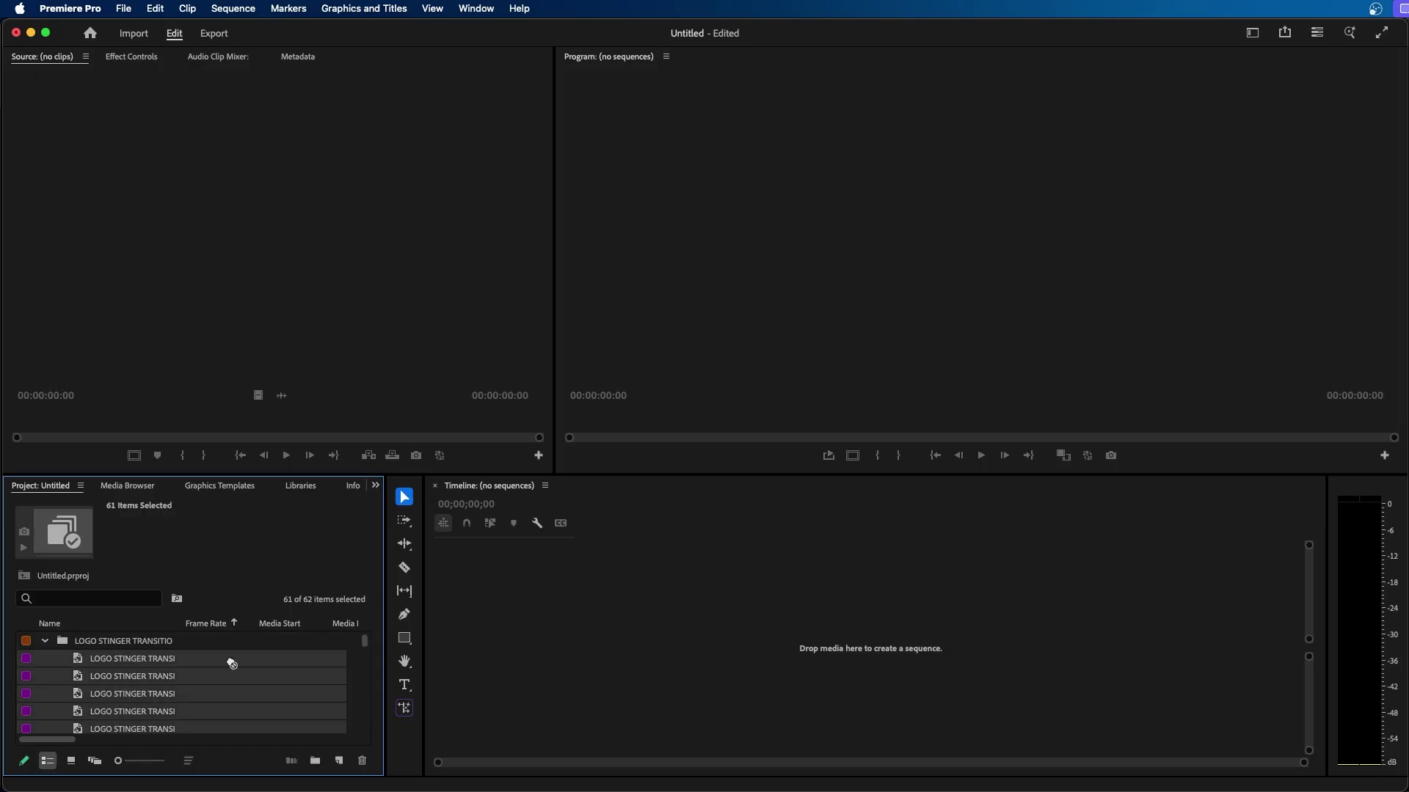
- Drag the selected frames onto the empty Timeline to create a sequence, then scrub and play it
drag(647, 591, 636, 603)
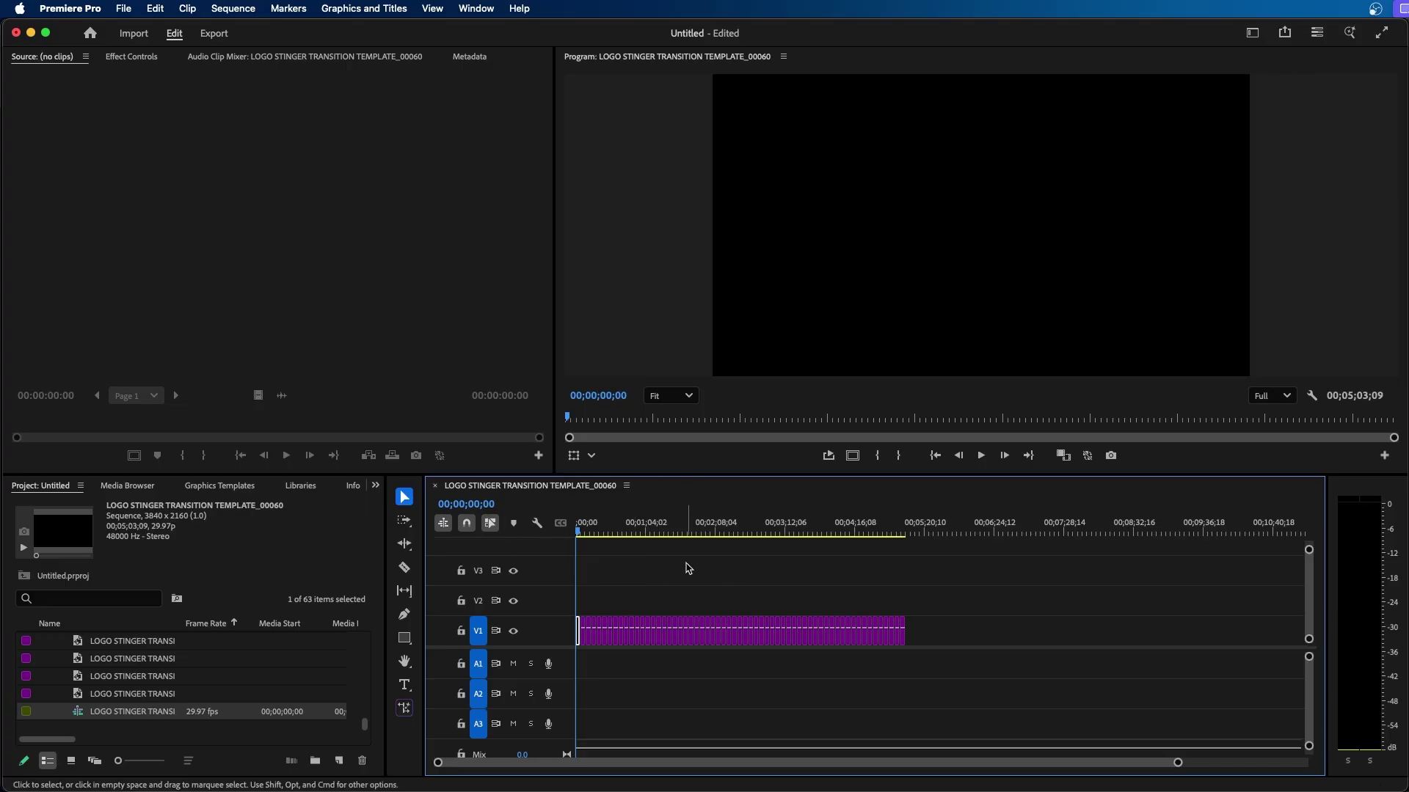
mouse_move(728, 528)
mouse_down()
mouse_move(815, 527)
mouse_move(731, 528)
mouse_up()
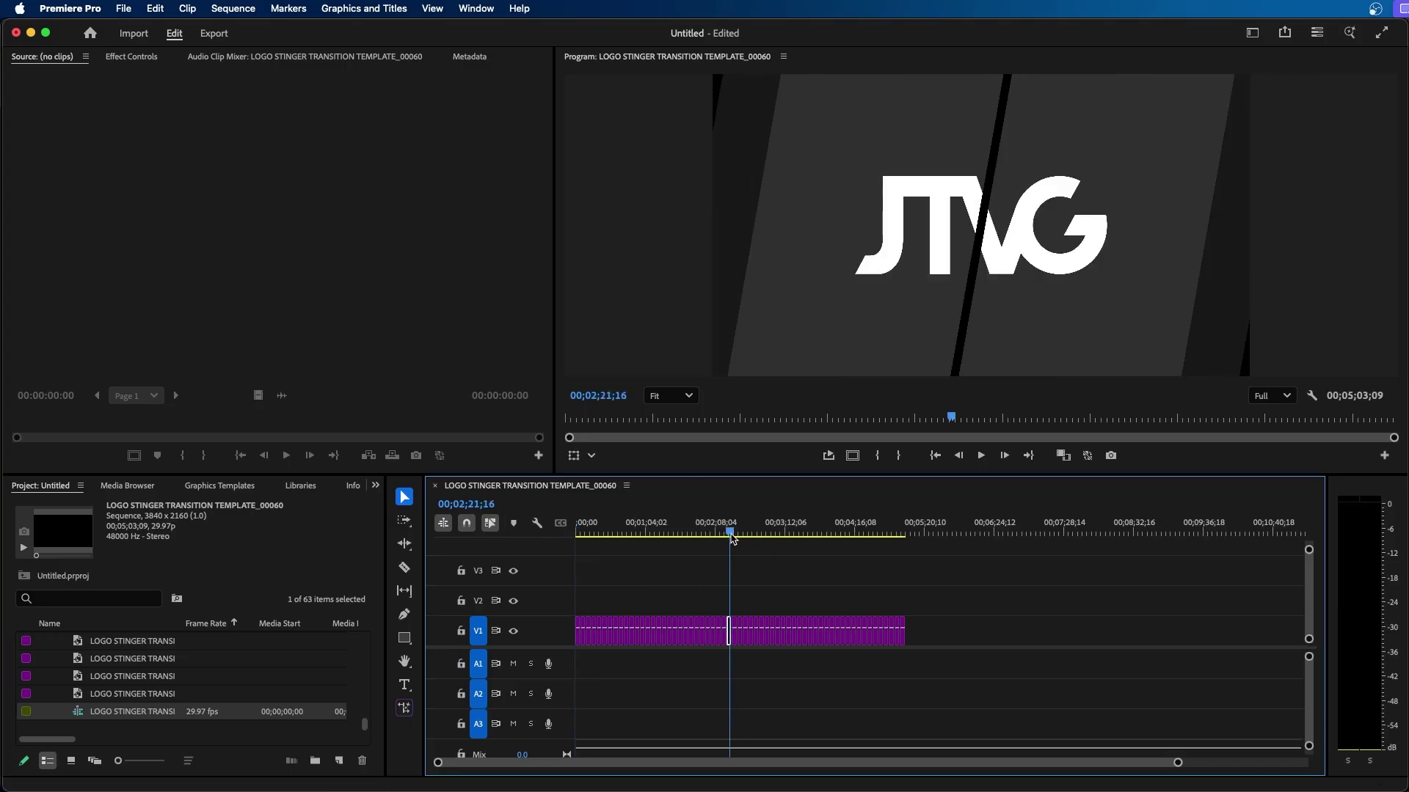
key(space)
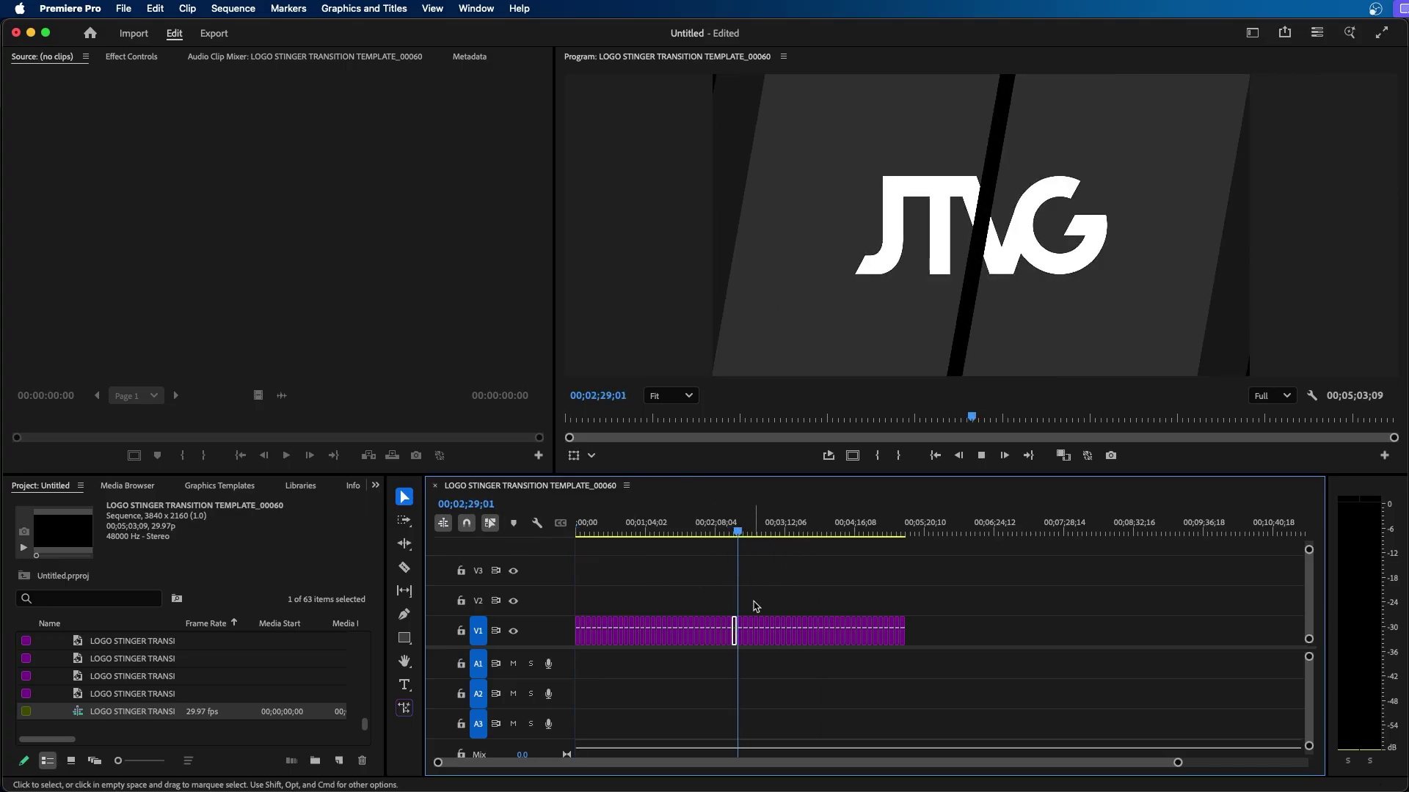
key(space)
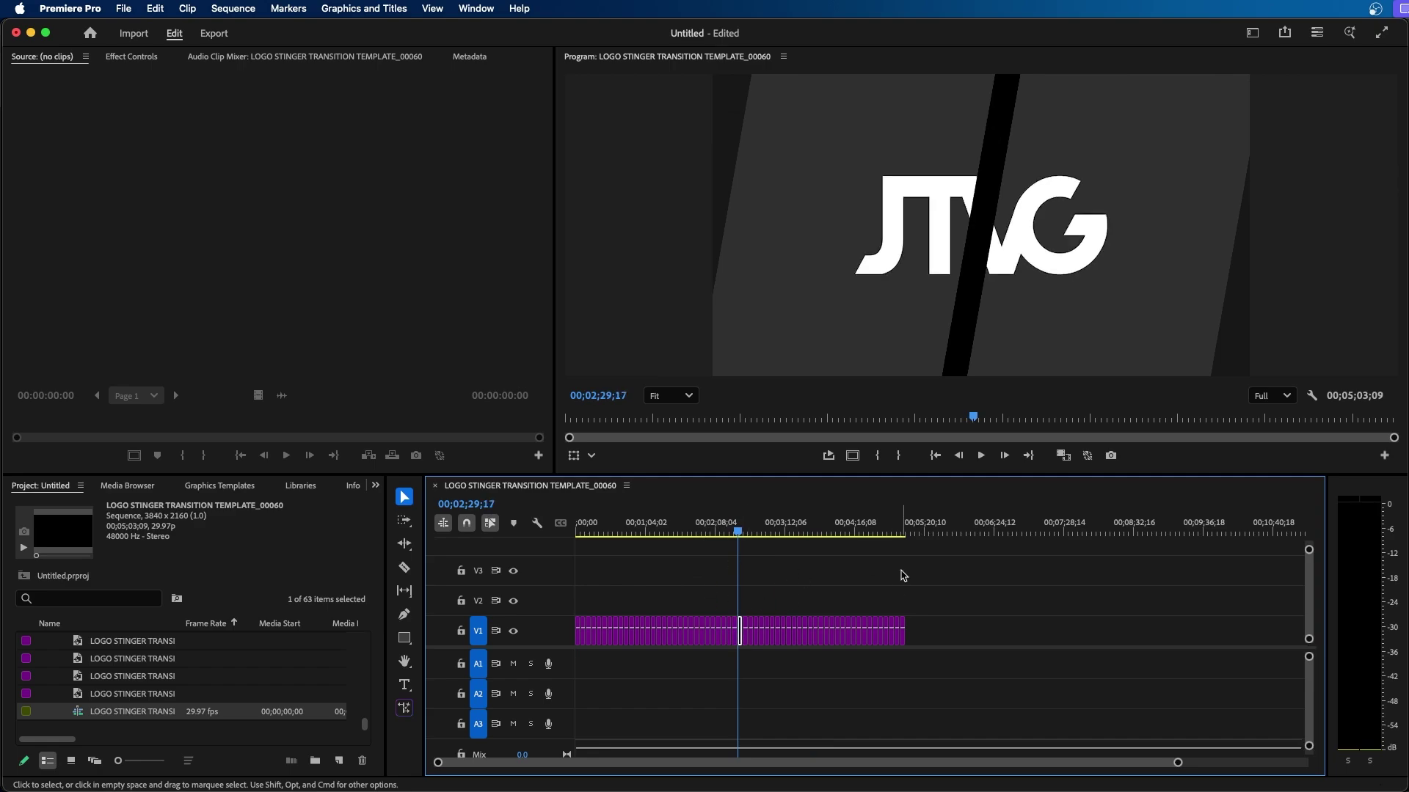
drag(951, 570, 576, 667)
- Set the duration of all selected V1 clips to 00;00;00;01 in Speed/Duration
right_click(659, 634)
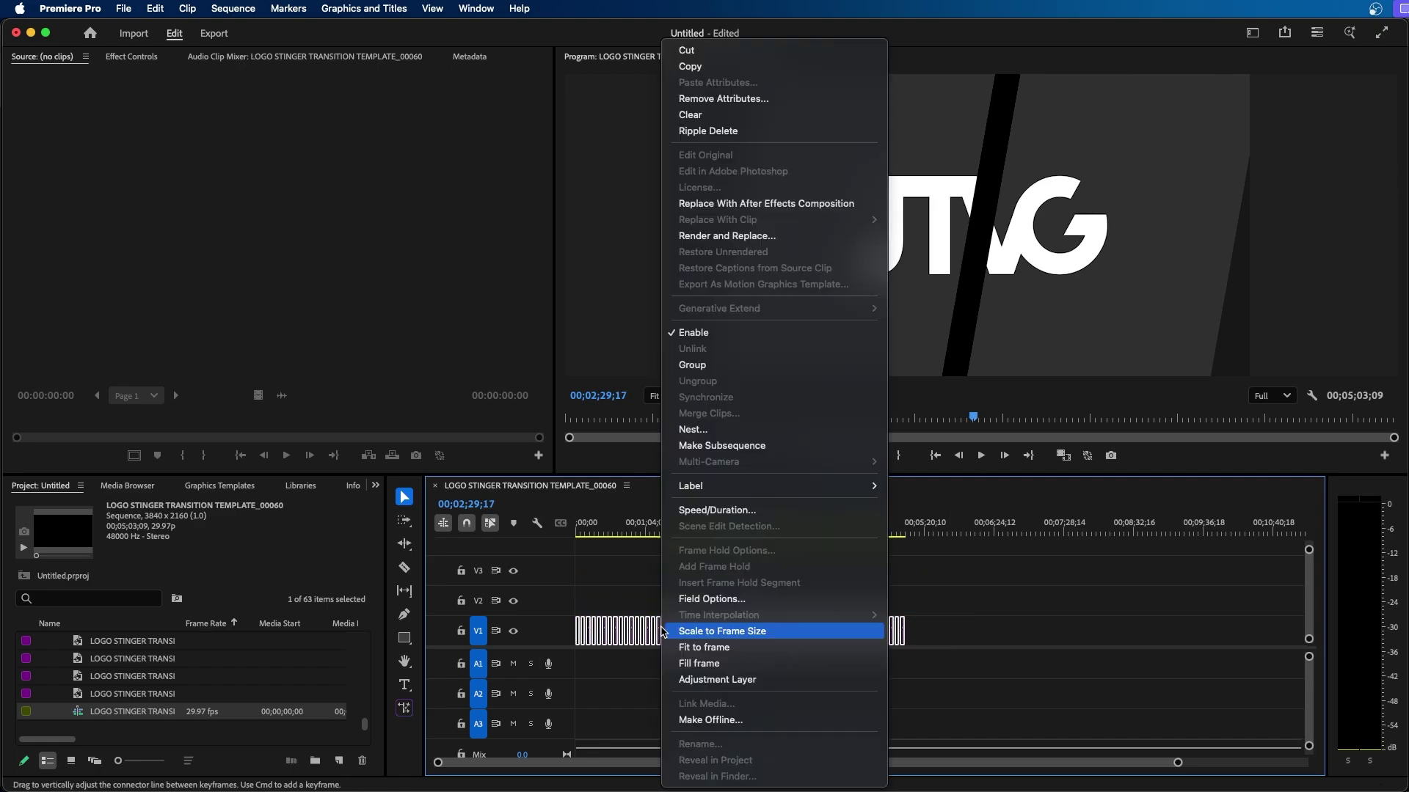
click(712, 512)
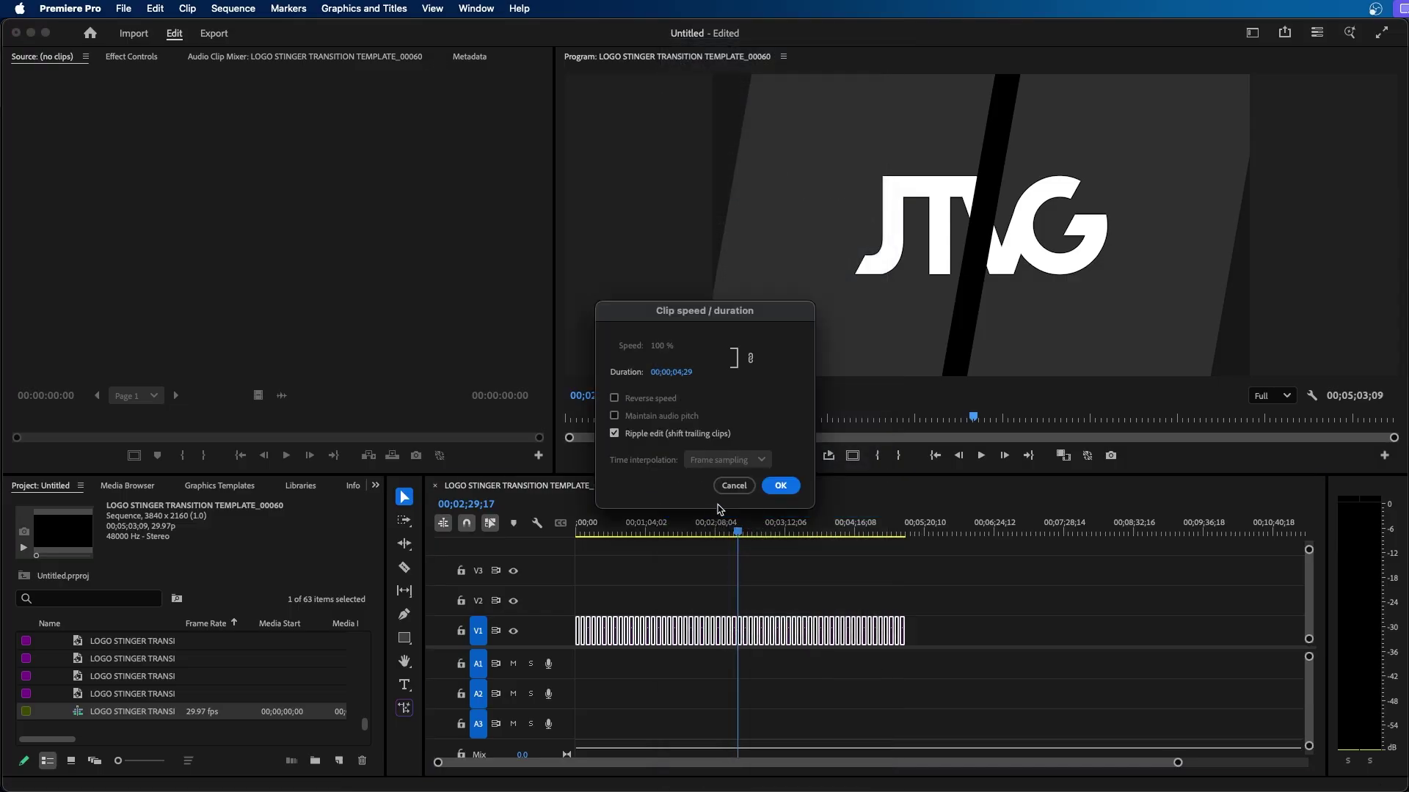
text(0)
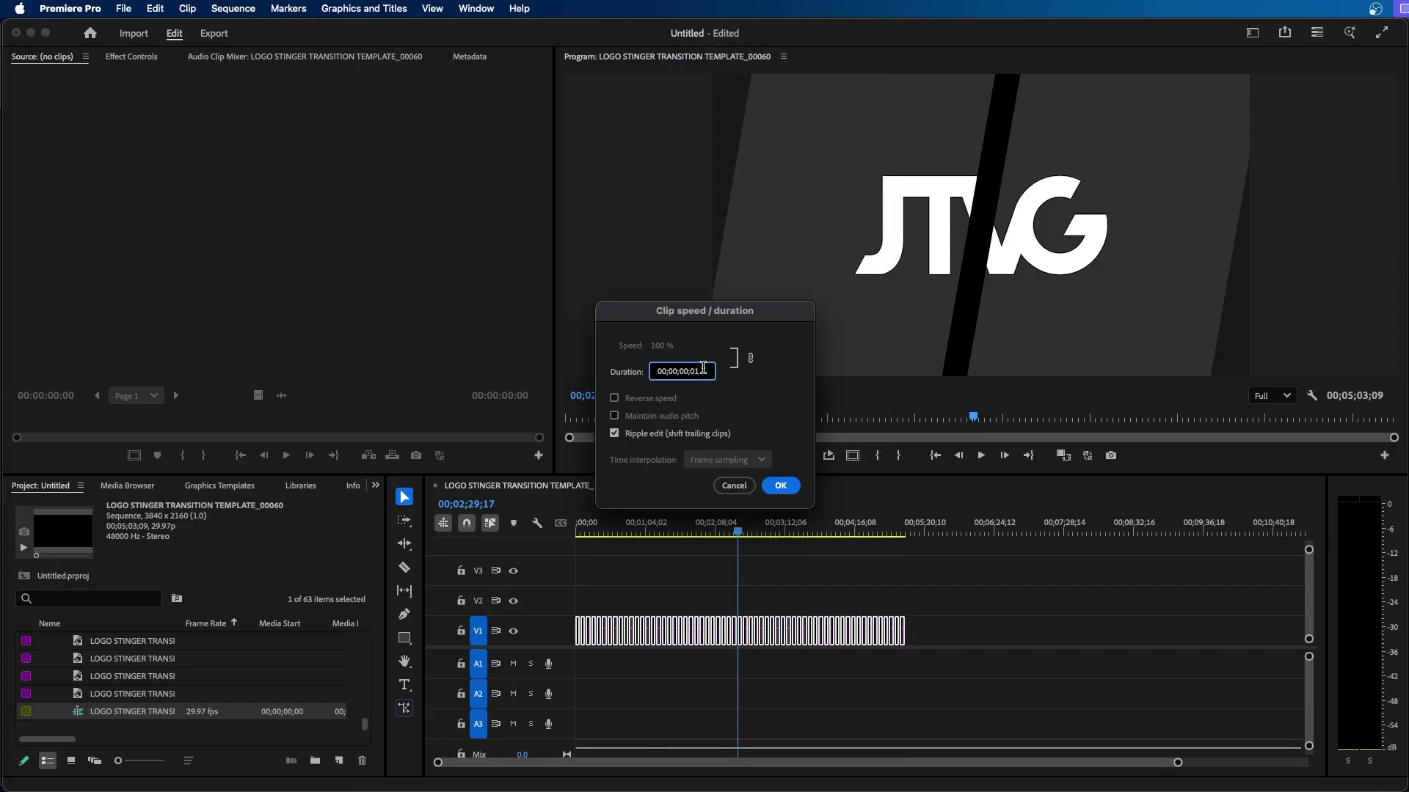
click(615, 435)
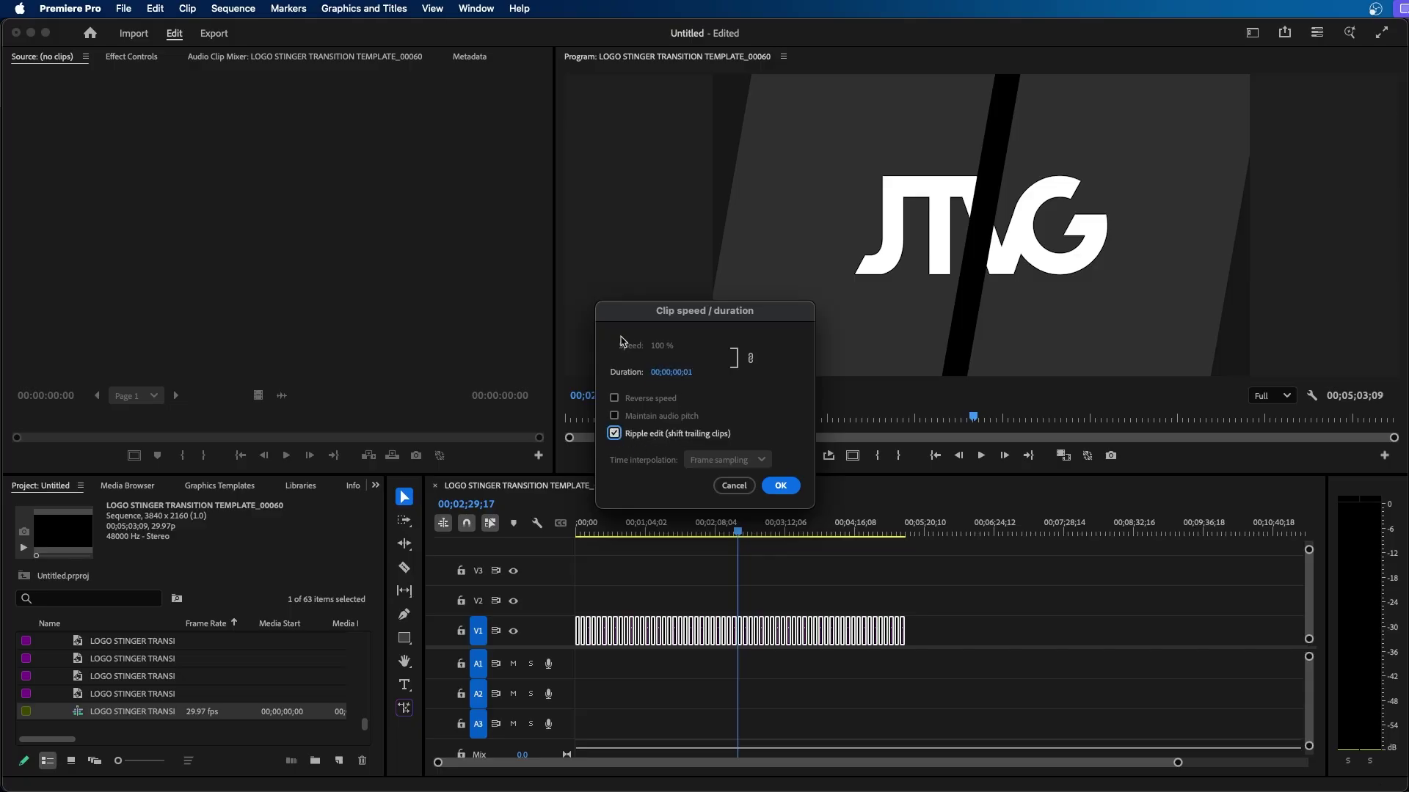
click(780, 485)
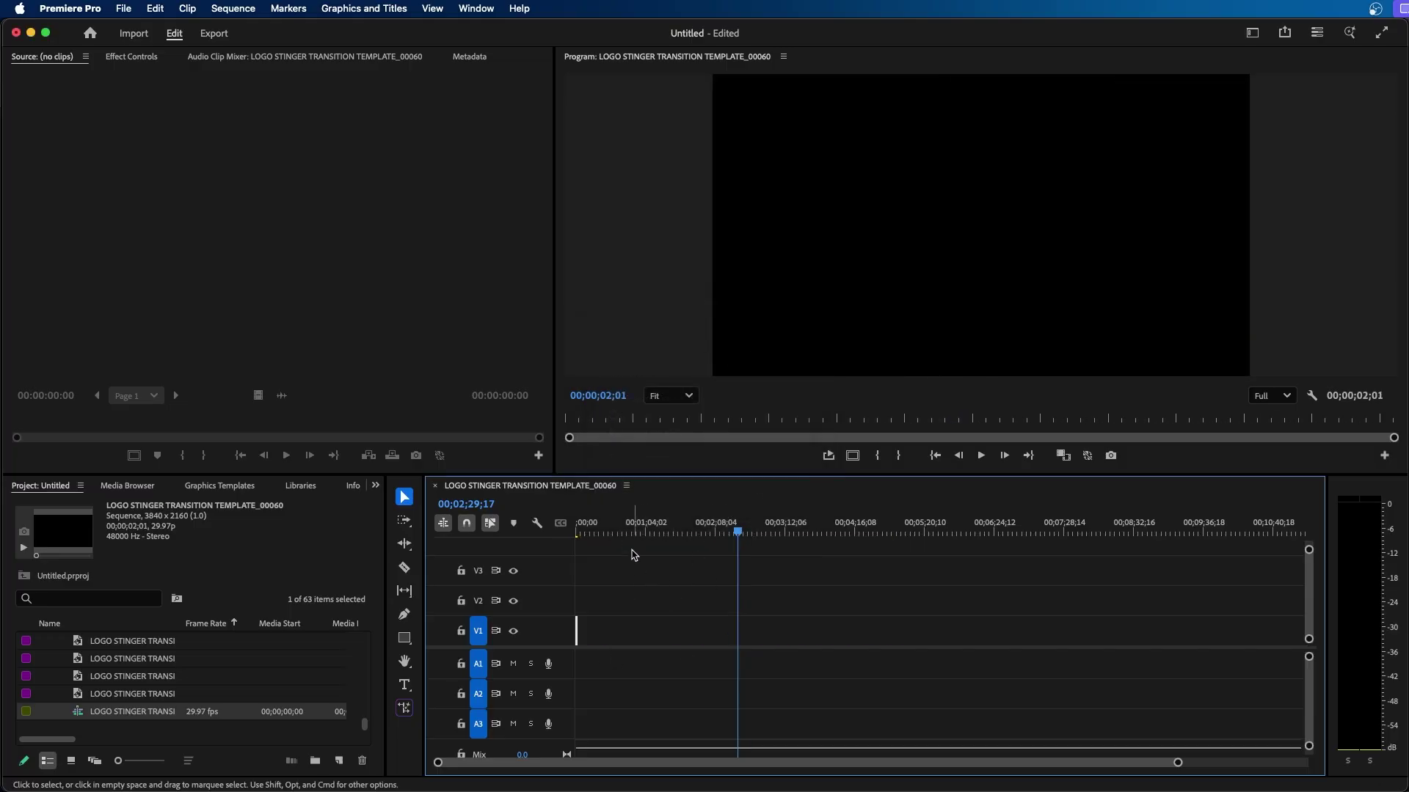
- Return to the start, fit the two-second sequence to the timeline, and play it
click(623, 524)
key(Home)
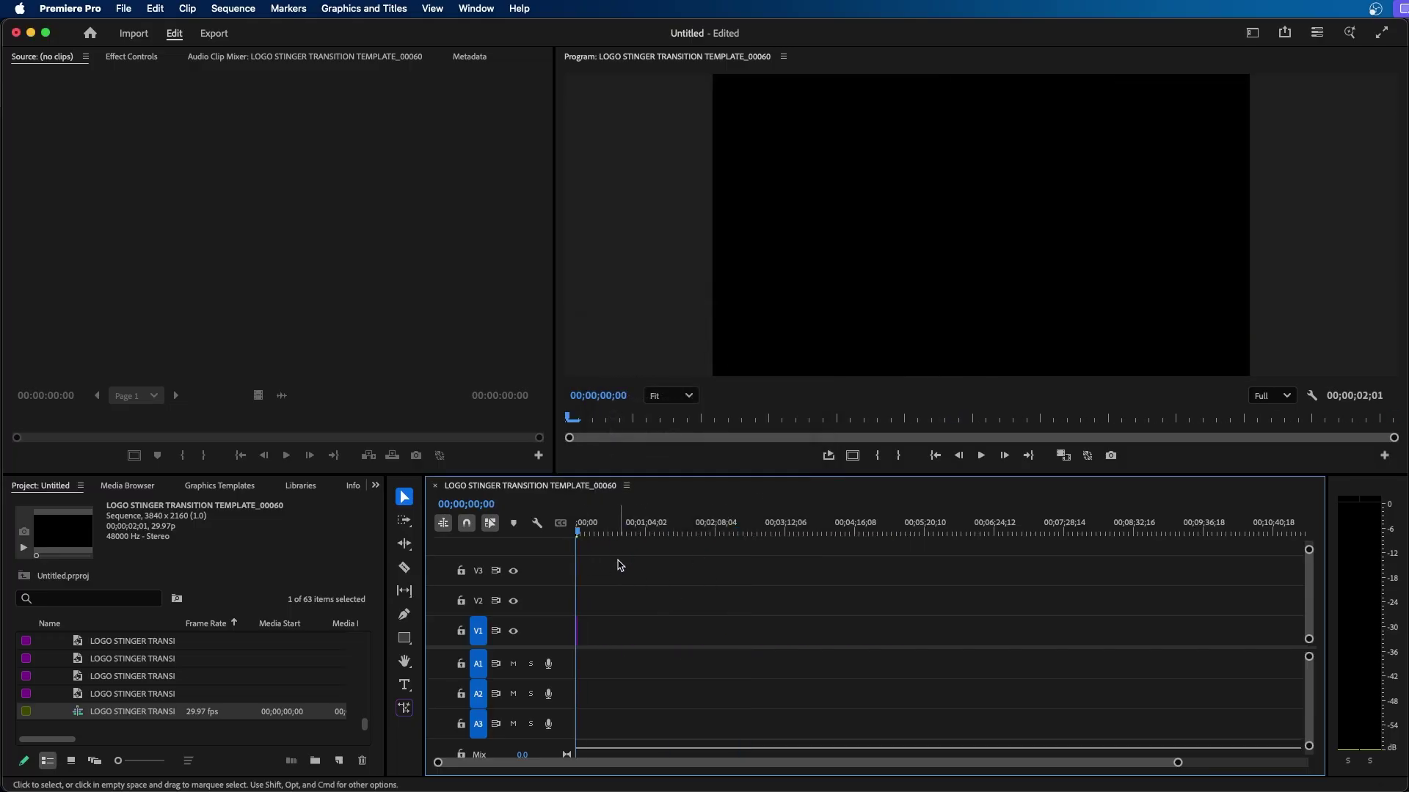
key(backslash)
key(space)
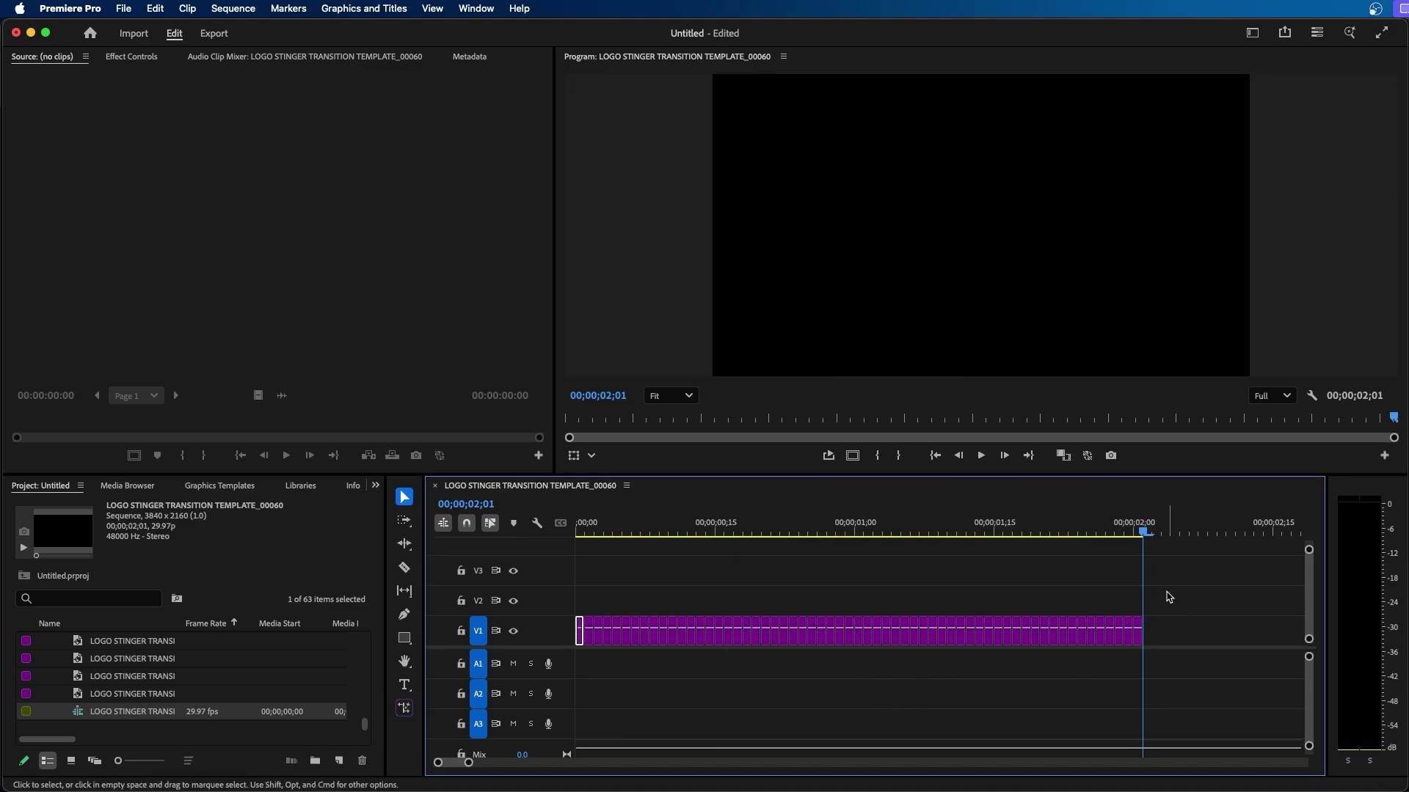
drag(1167, 593, 609, 690)
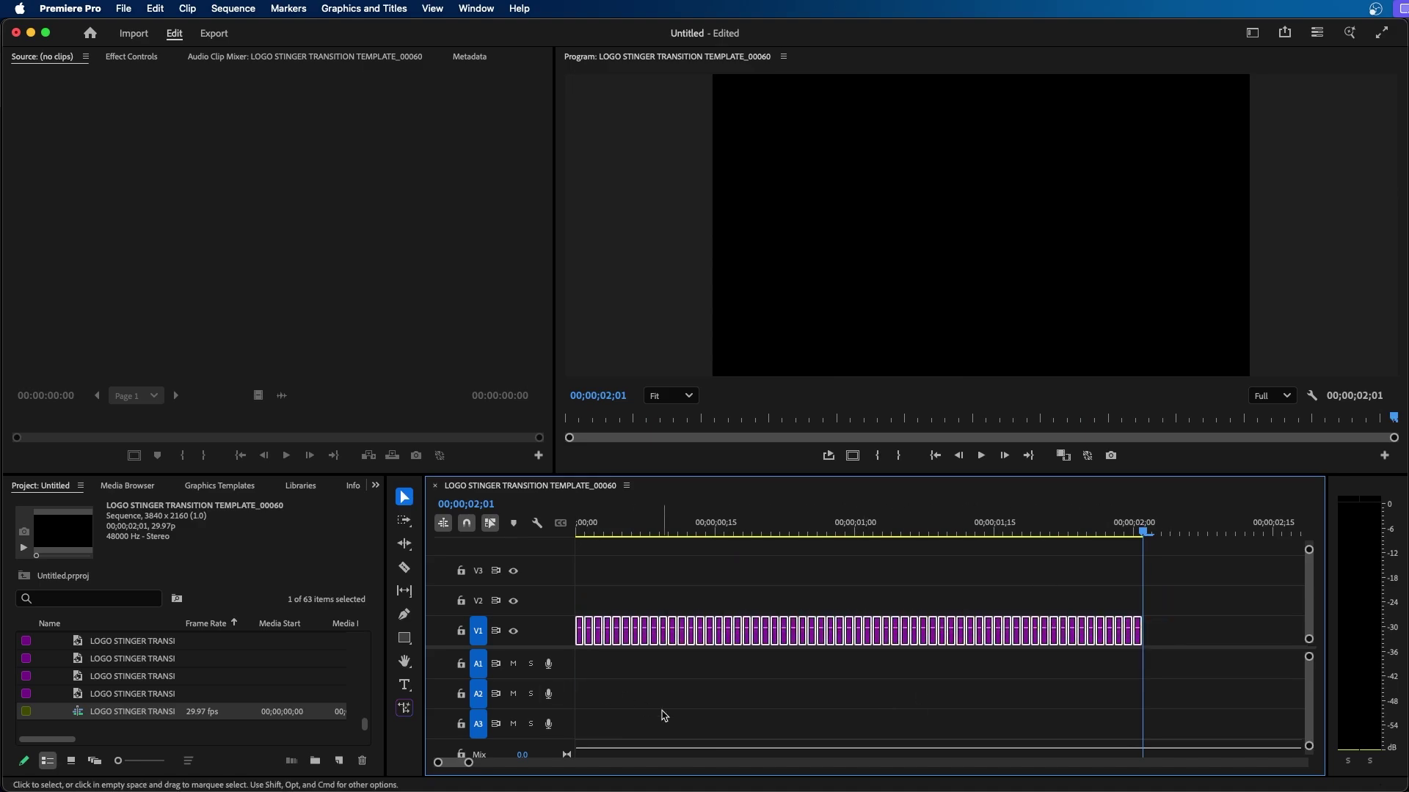
- Nest the selected V1 frame clips as 'TRANSITION' and play the nested clip from its start
right_click(702, 640)
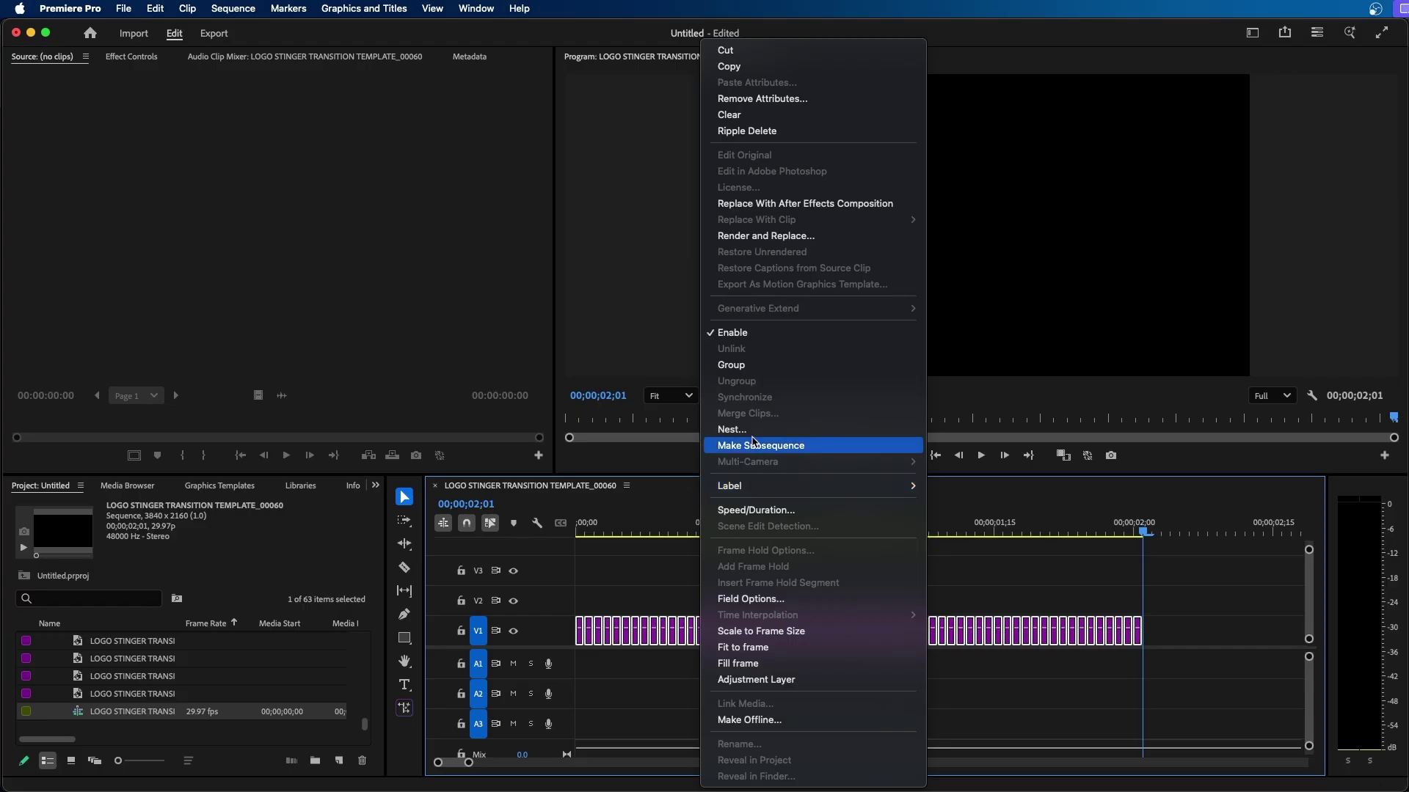
click(750, 430)
text(TRAN)
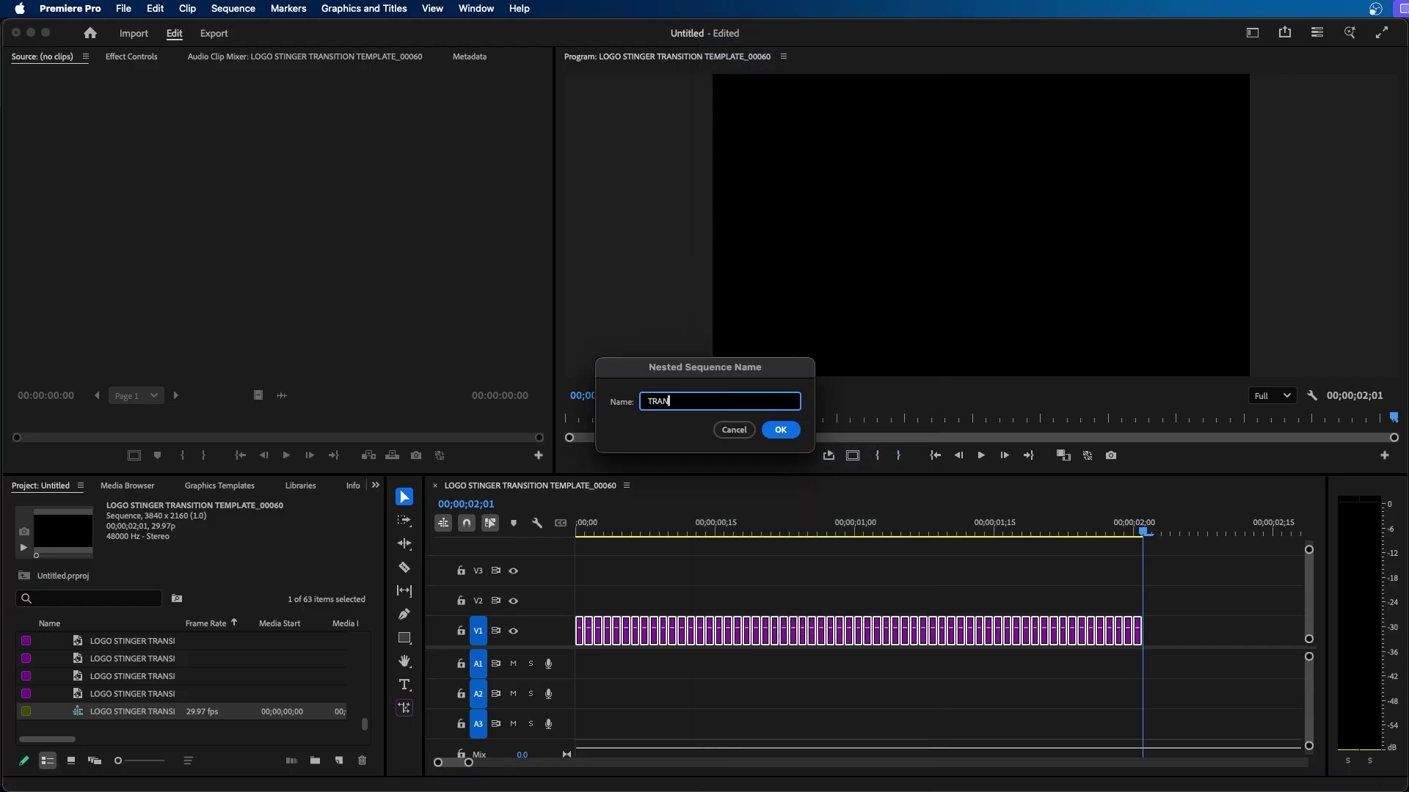
text(SITION)
click(781, 430)
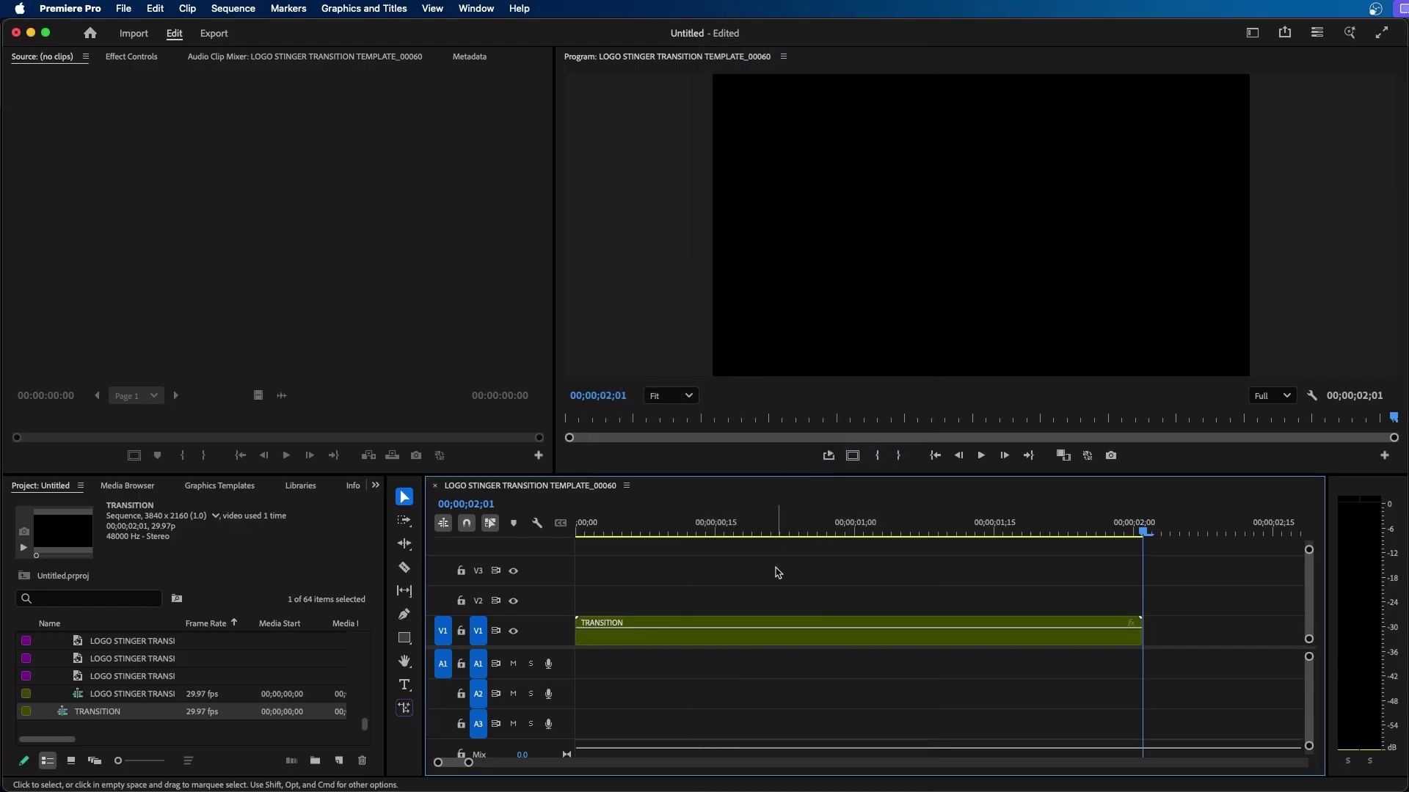
drag(877, 543, 576, 579)
key(space)
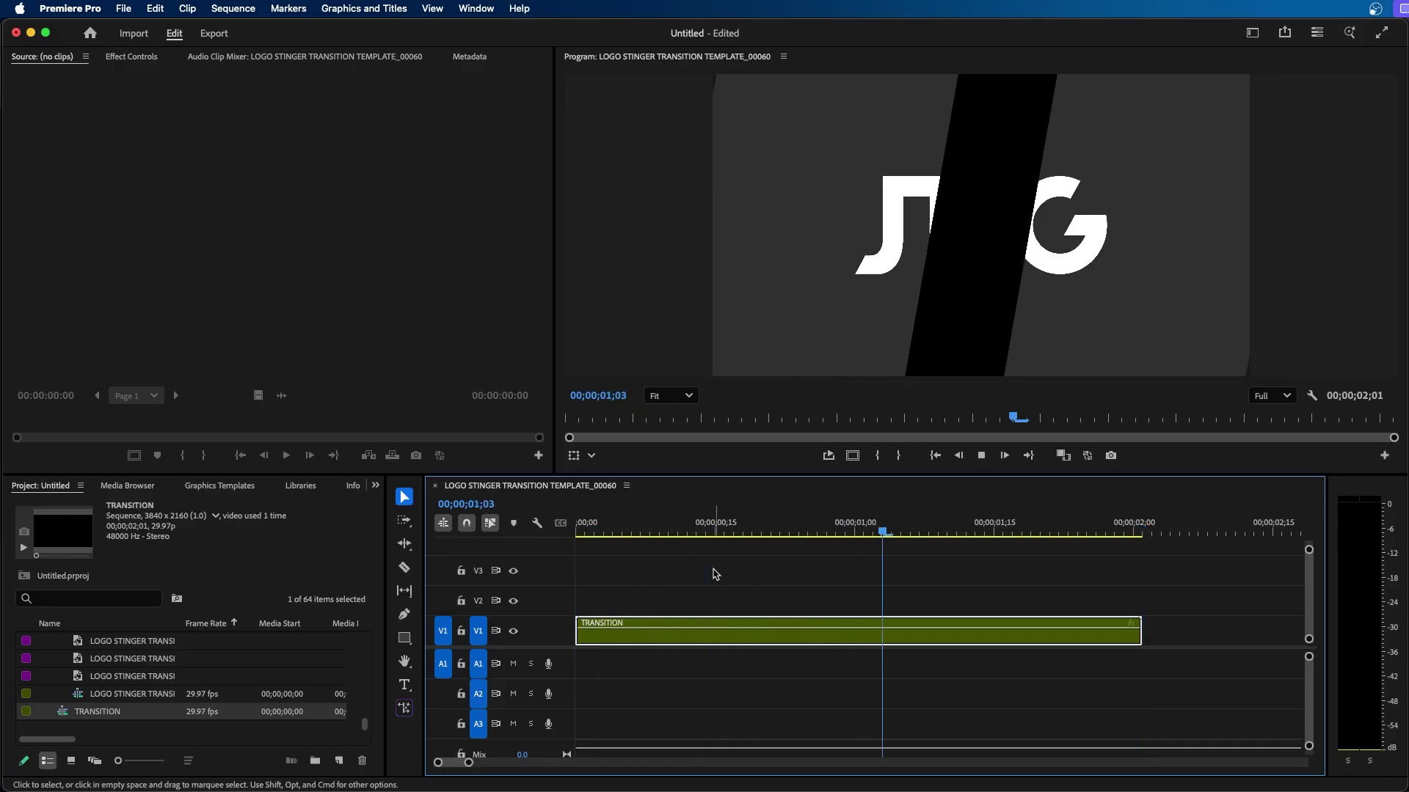